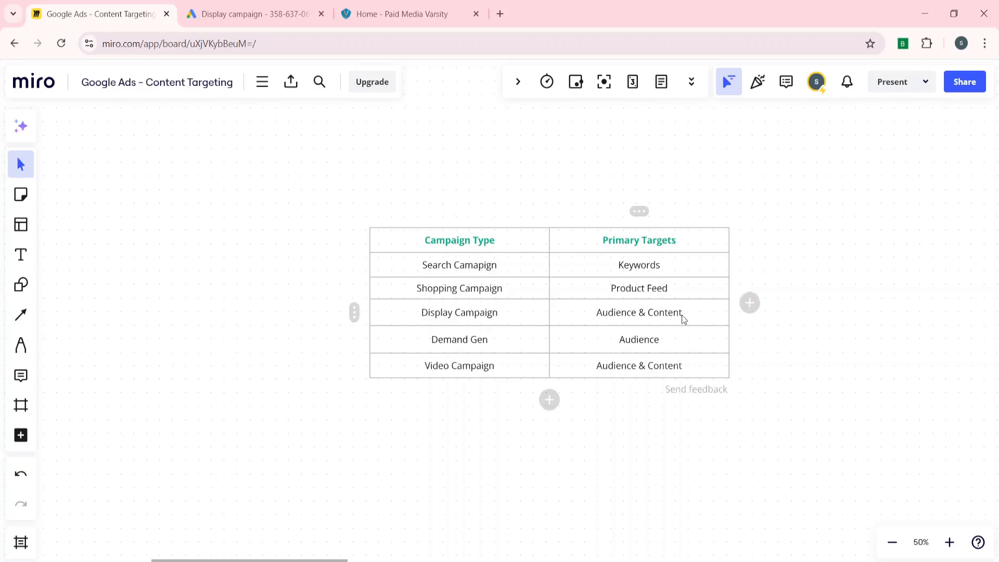
Move the Audience Targeting branch further out from the Targeting node in the board's two-branch mind map
scroll(820, 342, right, 3)
scroll(820, 345, right, 15)
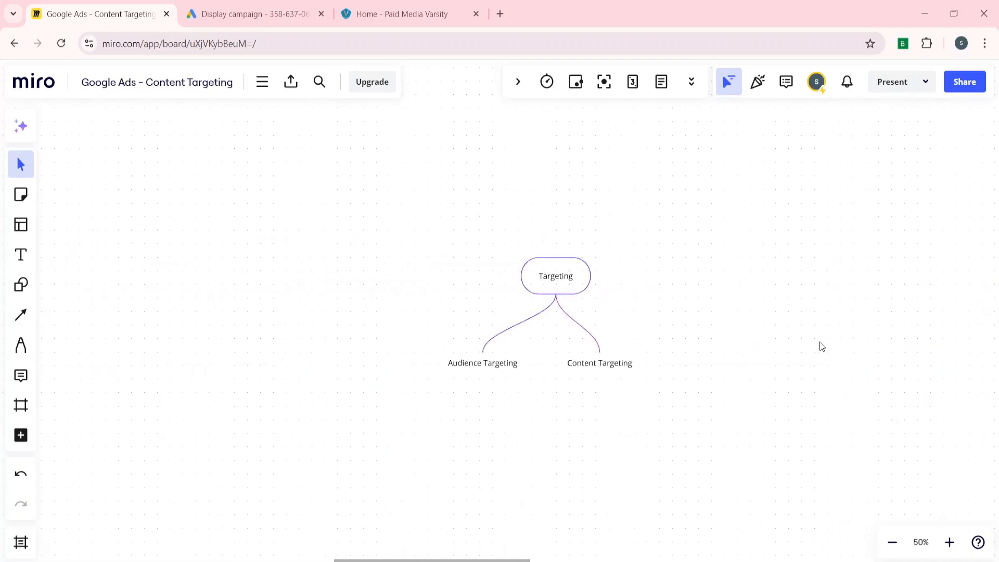
drag(473, 374, 236, 407)
Spread the Content Keywords, Topics and Placements branches of the Content Targeting mind map further away from their root and each other
scroll(811, 336, right, 5)
scroll(810, 336, right, 12)
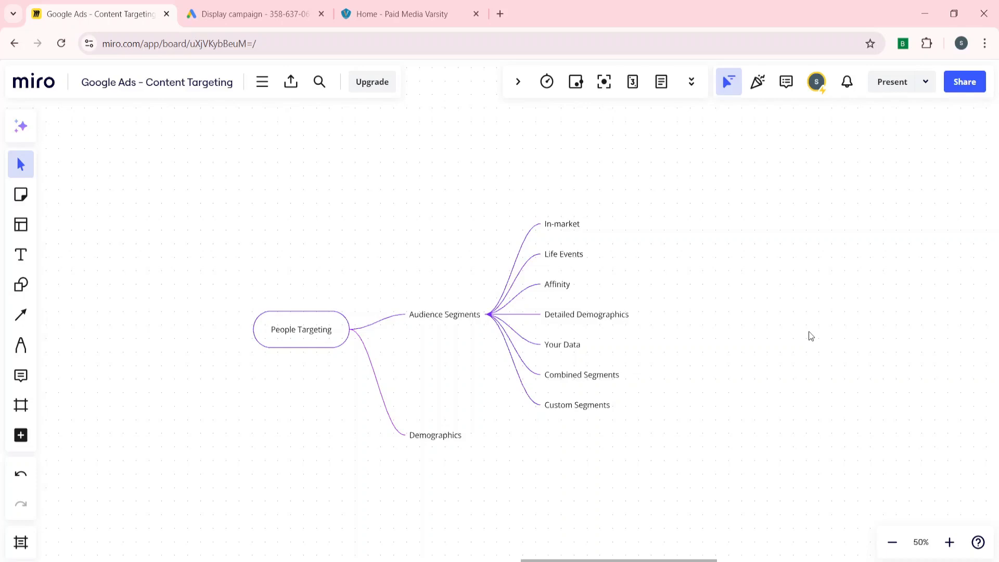
scroll(811, 335, right, 10)
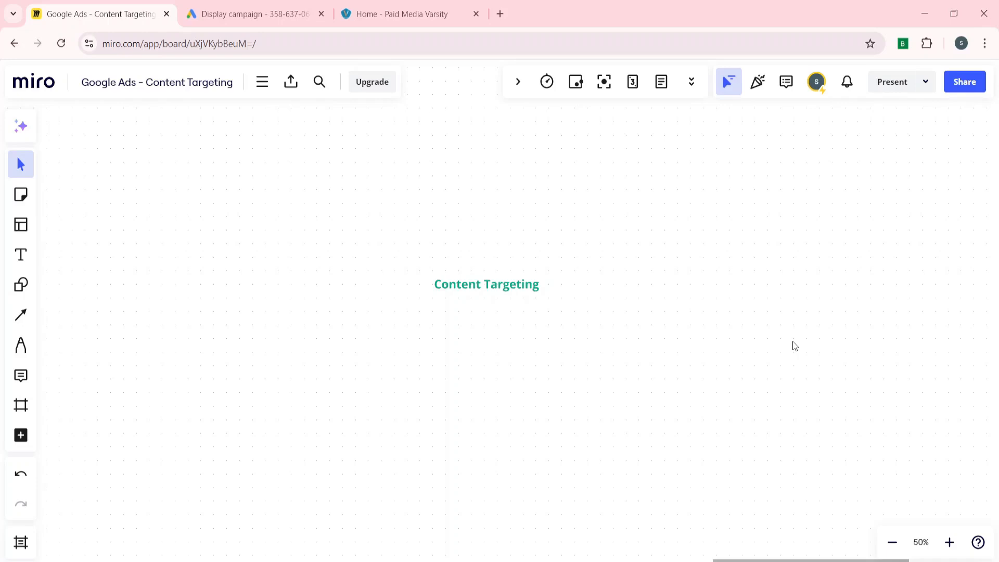
scroll(794, 346, right, 10)
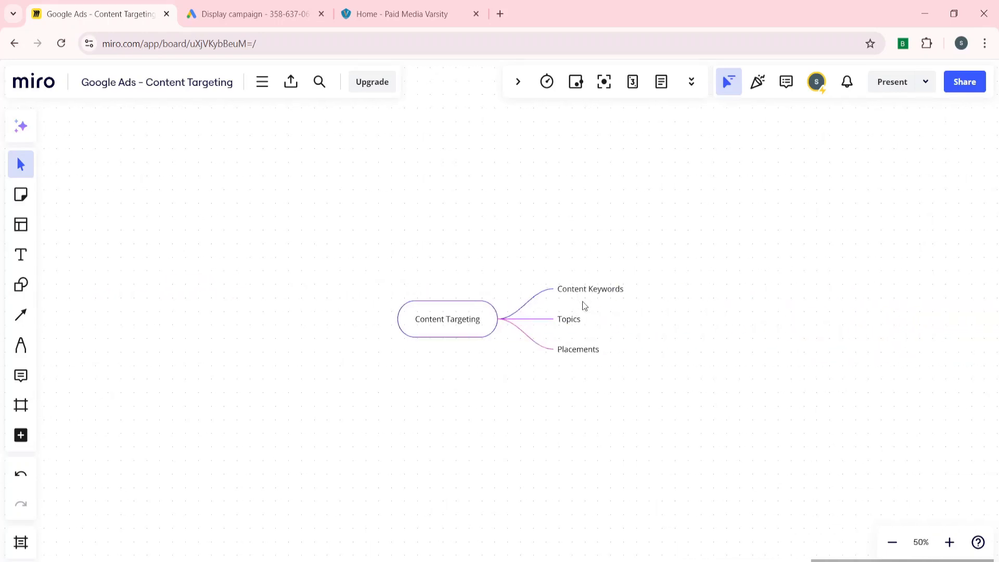
drag(592, 293, 748, 191)
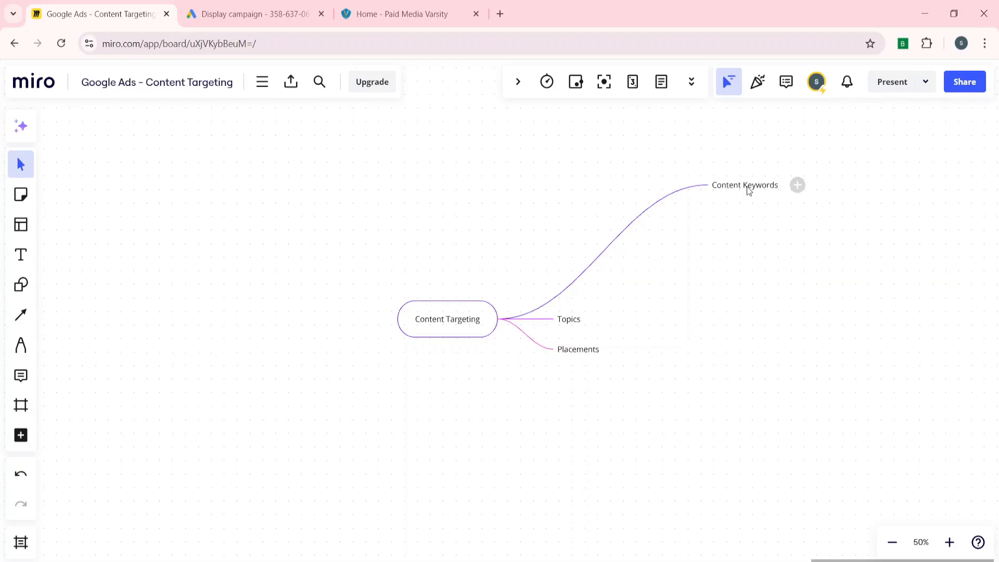
drag(566, 324, 804, 294)
drag(574, 356, 743, 466)
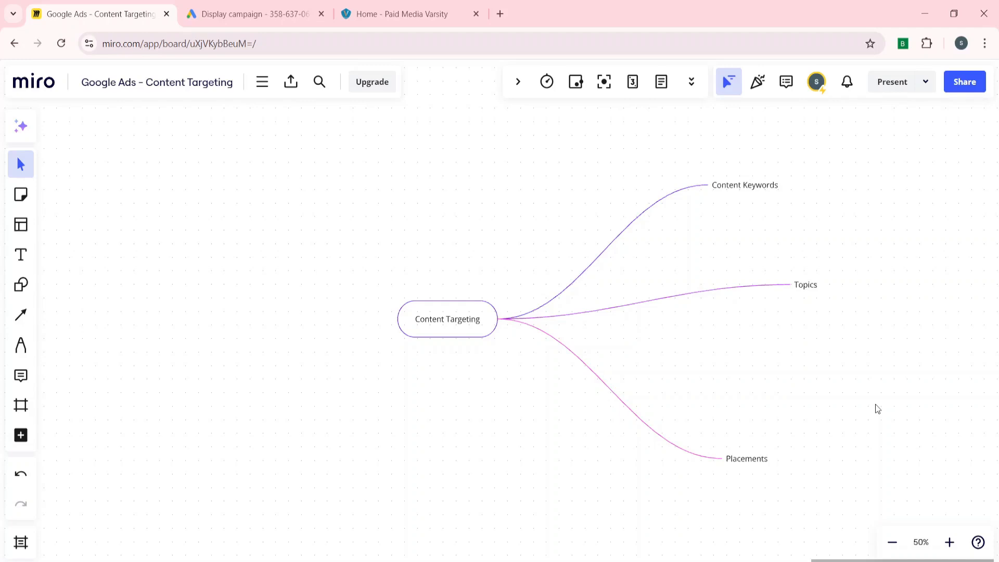
Search Google for moneycontrol in a new browser tab and open the moneycontrol.com home page, passing its advertisement page
click(500, 13)
click(390, 314)
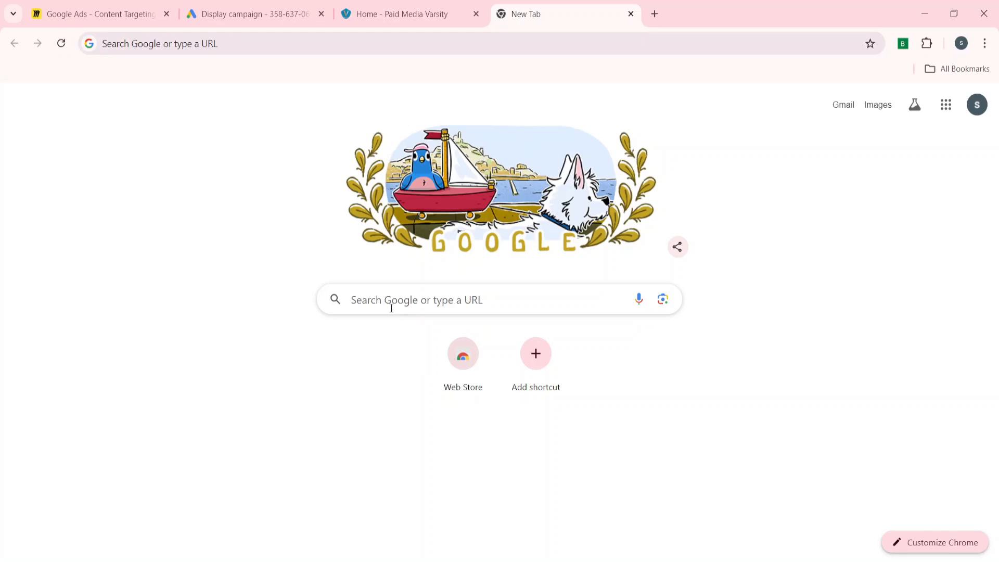
click(391, 308)
click(377, 390)
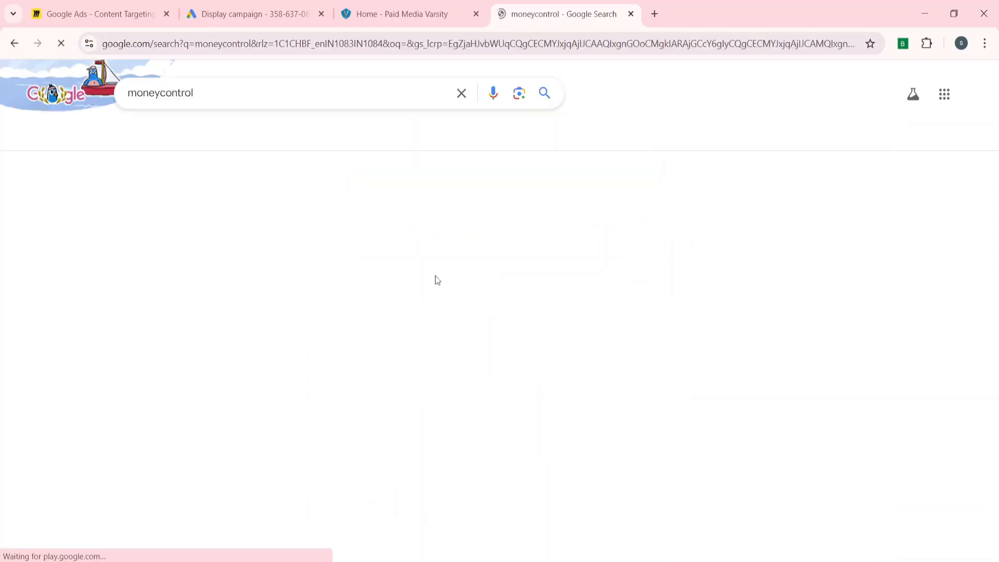
click(166, 211)
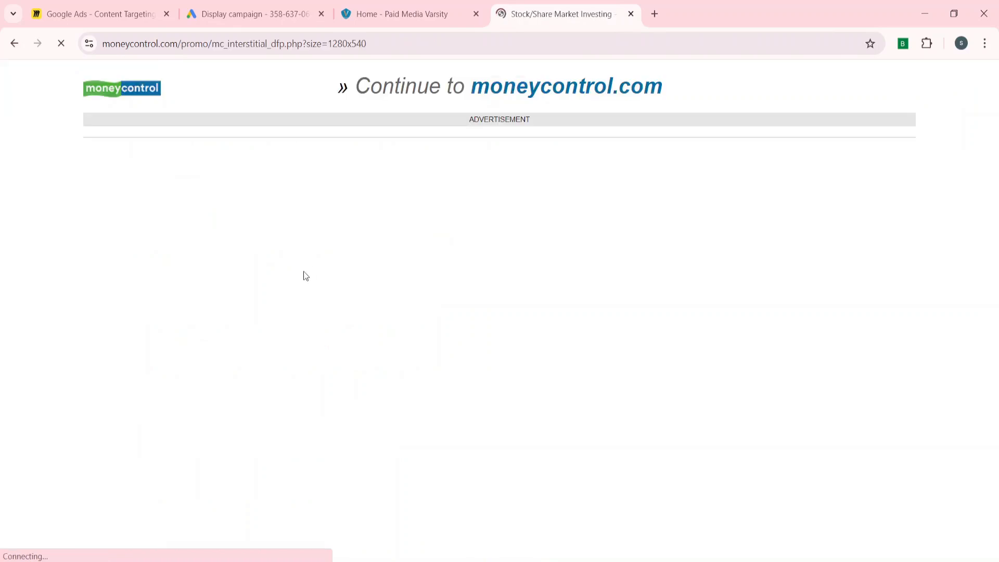
click(561, 93)
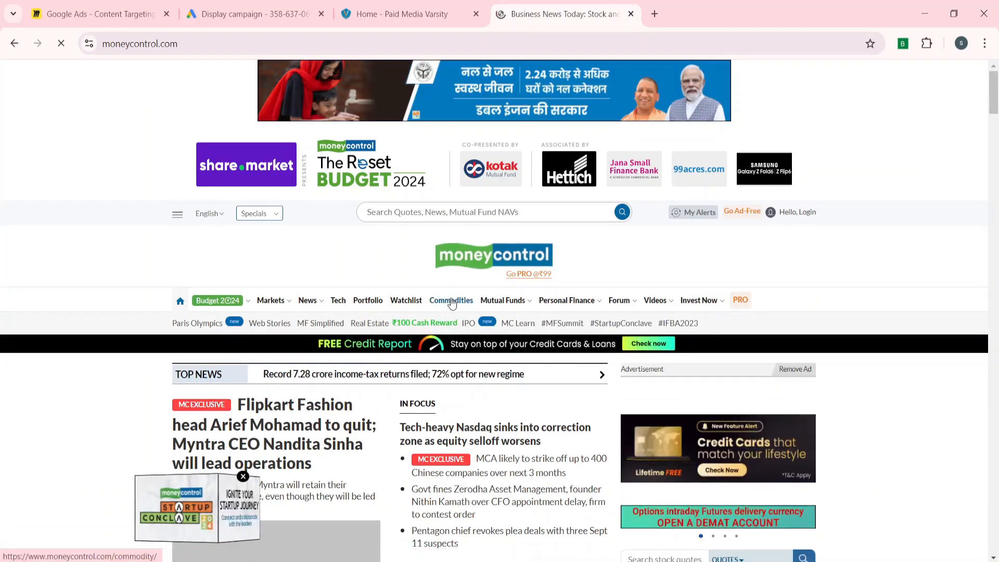
Open the Commodities section of the Moneycontrol site and close the full-page ad
mouse_move(499, 308)
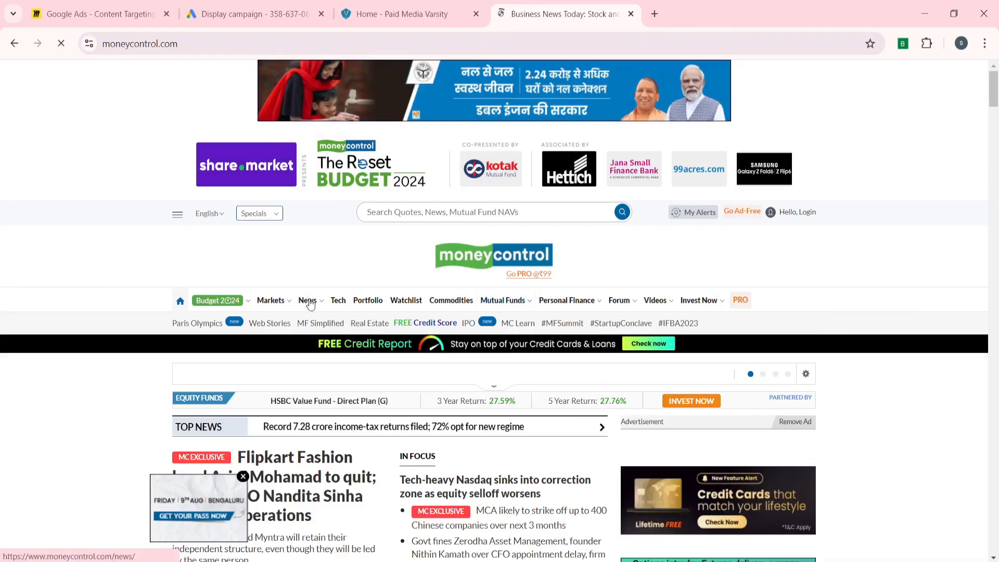
mouse_move(314, 306)
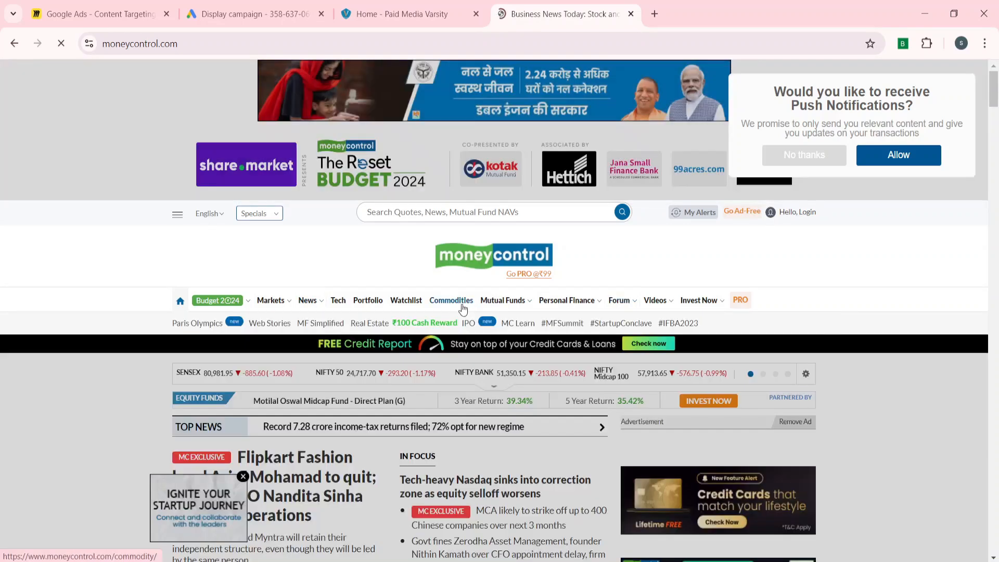
click(463, 308)
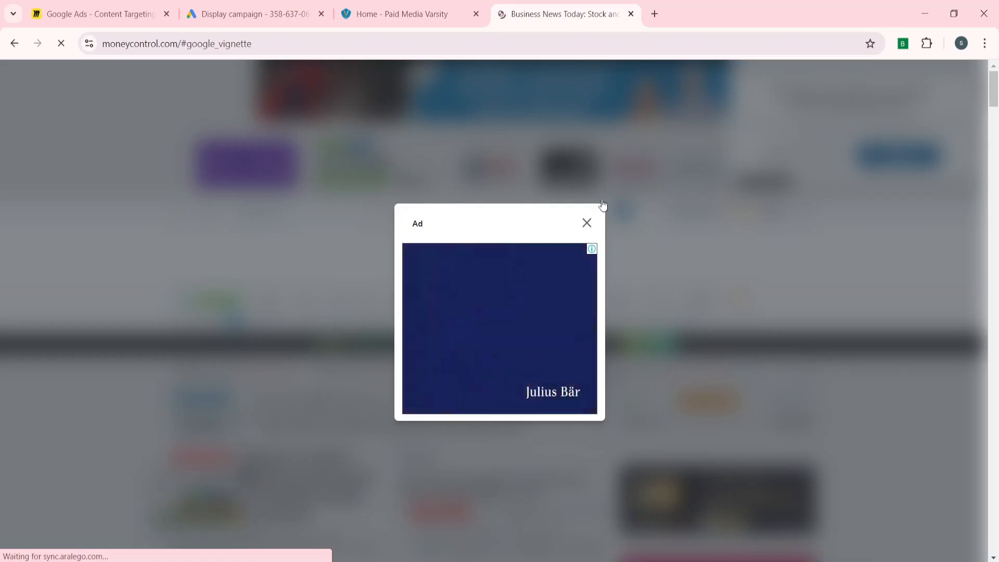
click(586, 223)
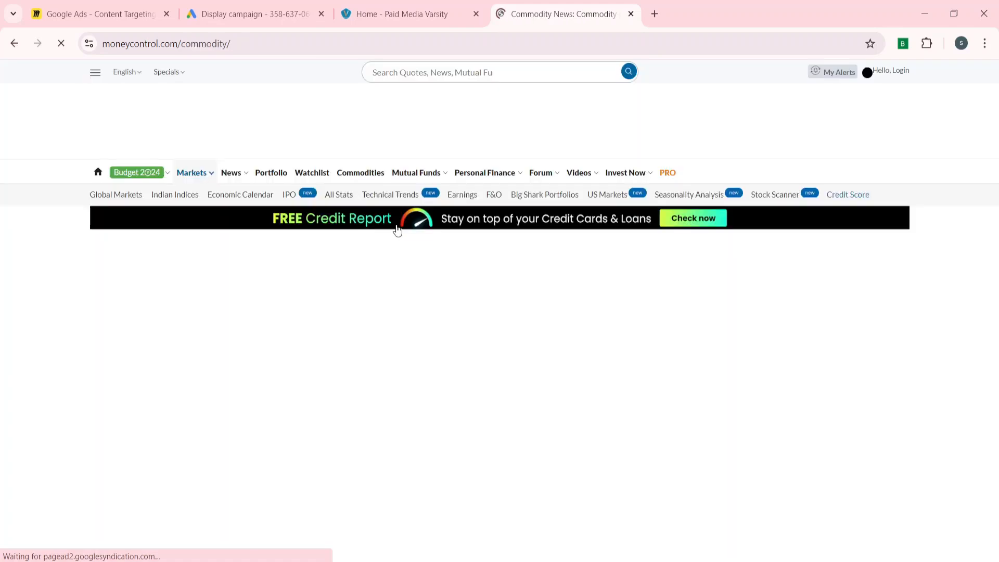
Examine the Commodities page's gold ETF and news sections and the site's Mutual Funds and Personal Finance topics
scroll(210, 369, down, 20)
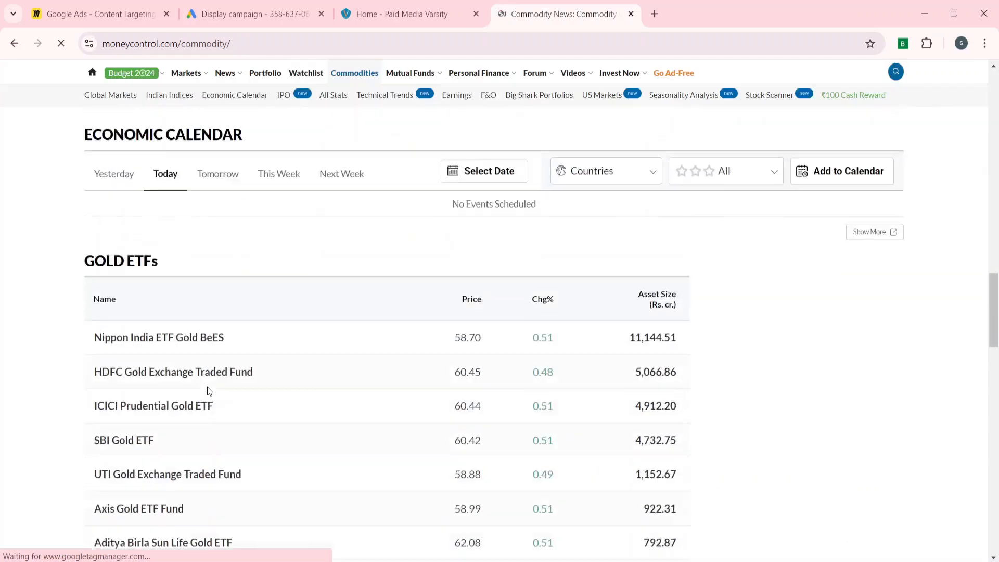
scroll(209, 391, down, 8)
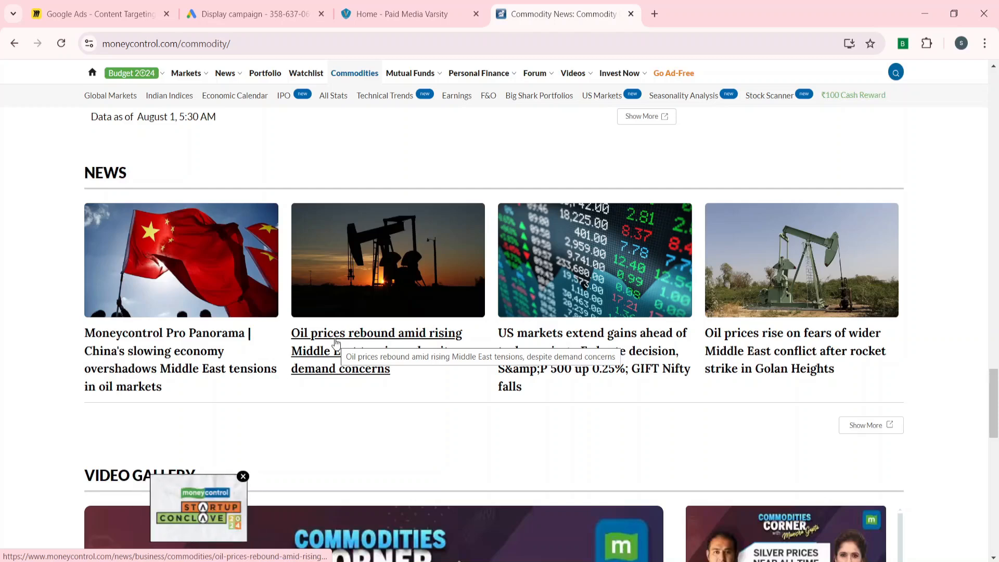
scroll(407, 283, up, 3)
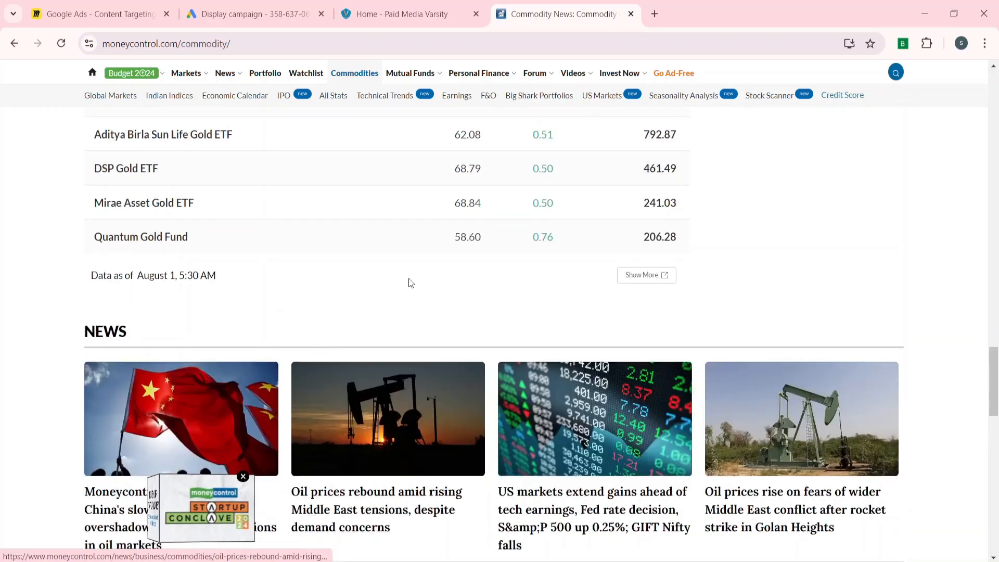
mouse_move(416, 73)
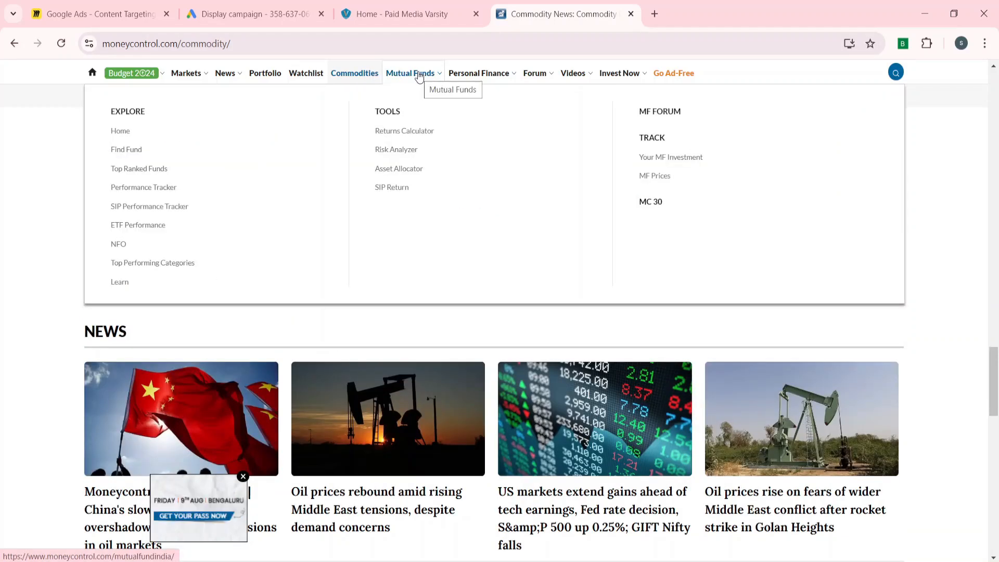
mouse_move(464, 78)
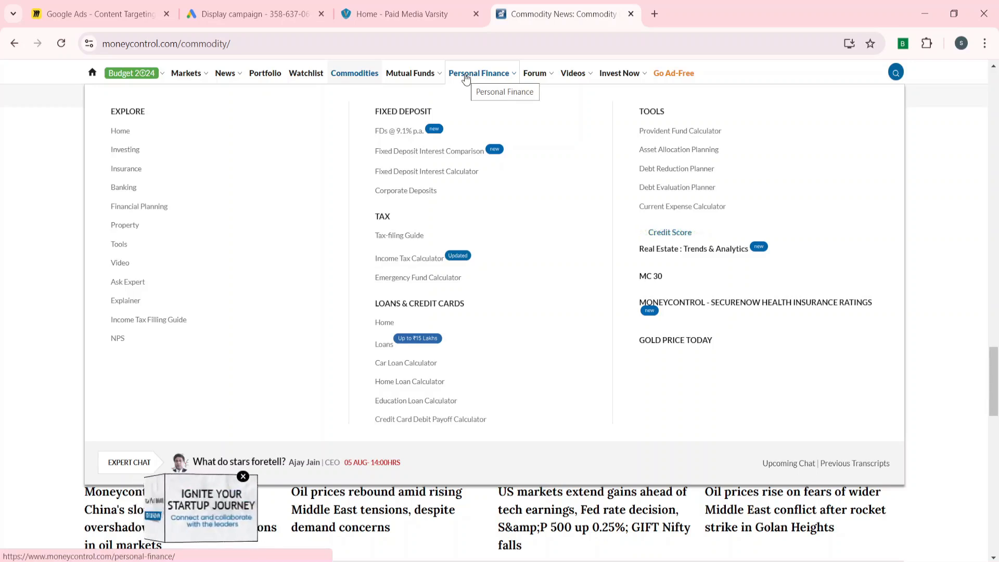
Open the news article about oil prices rebounding amid Middle East tensions and examine the ads placed around its text
scroll(208, 312, down, 3)
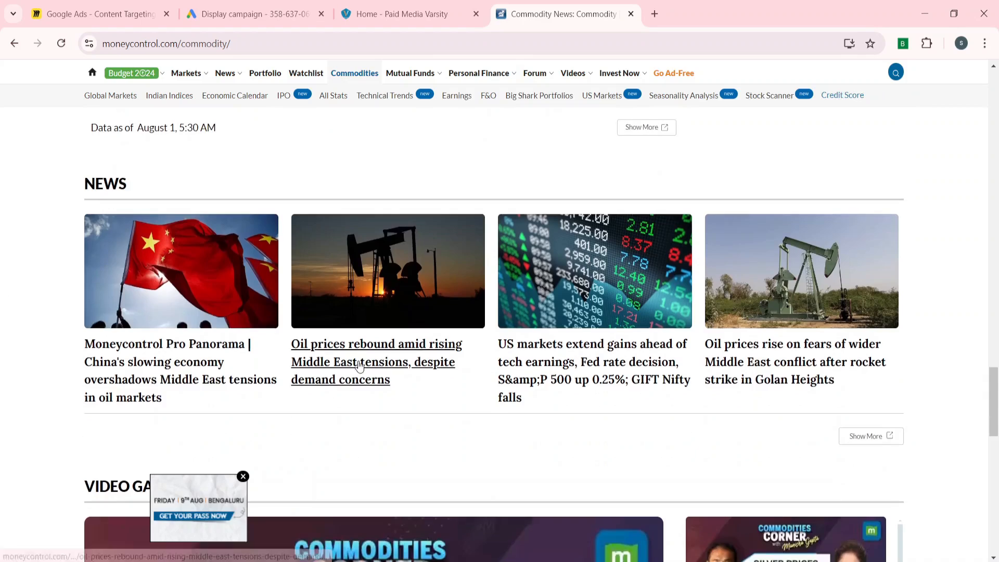
click(359, 302)
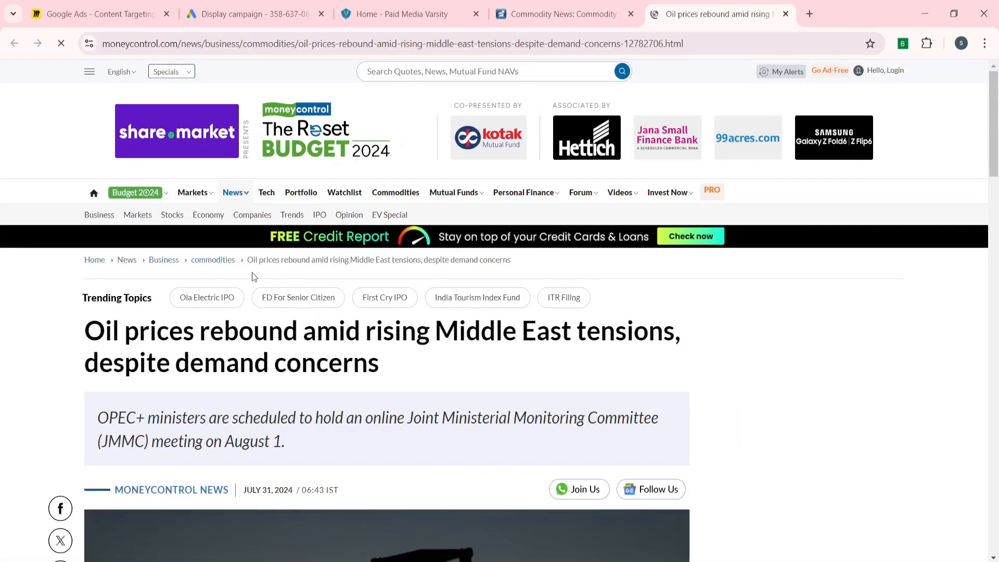
scroll(252, 272, down, 8)
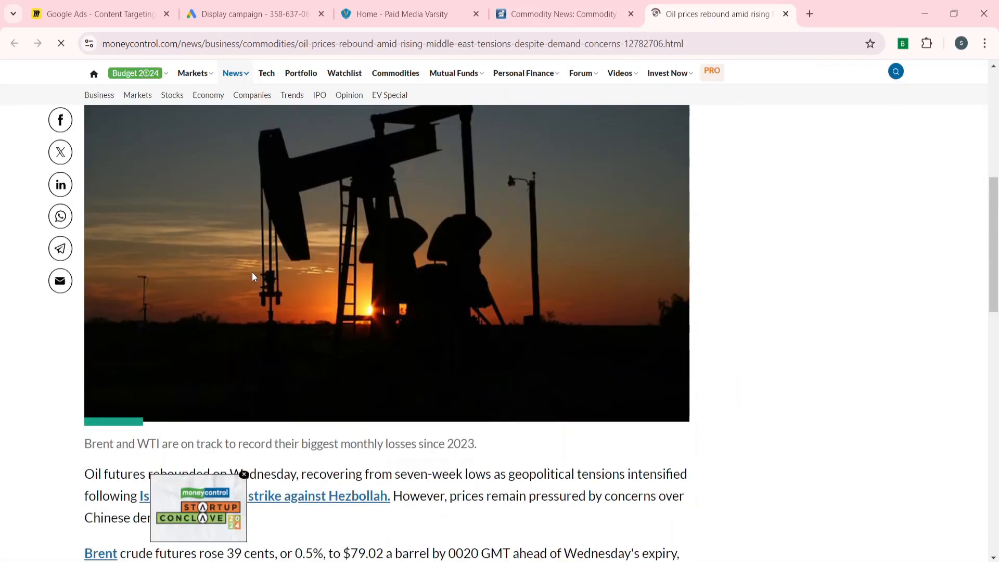
scroll(332, 336, down, 3)
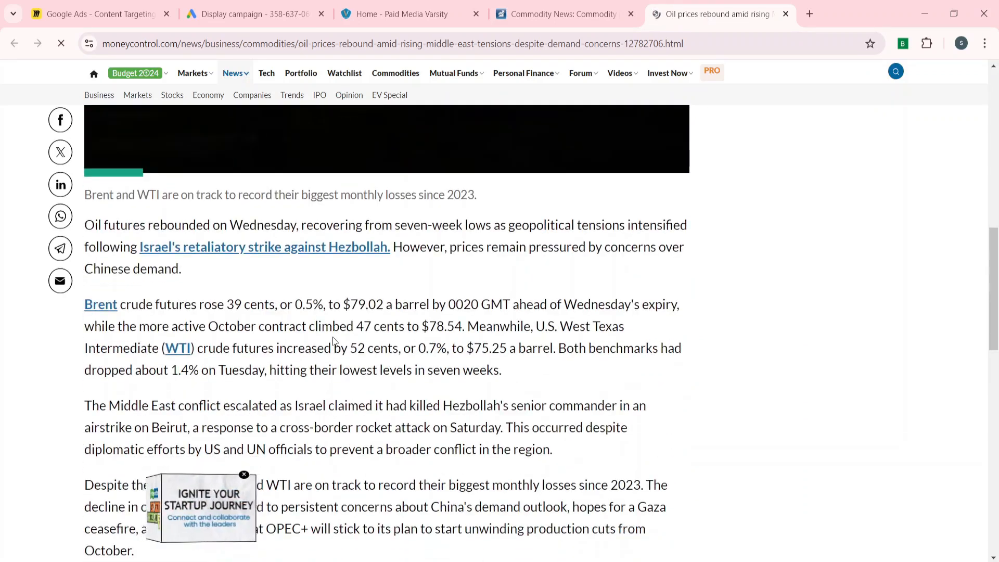
scroll(332, 336, down, 2)
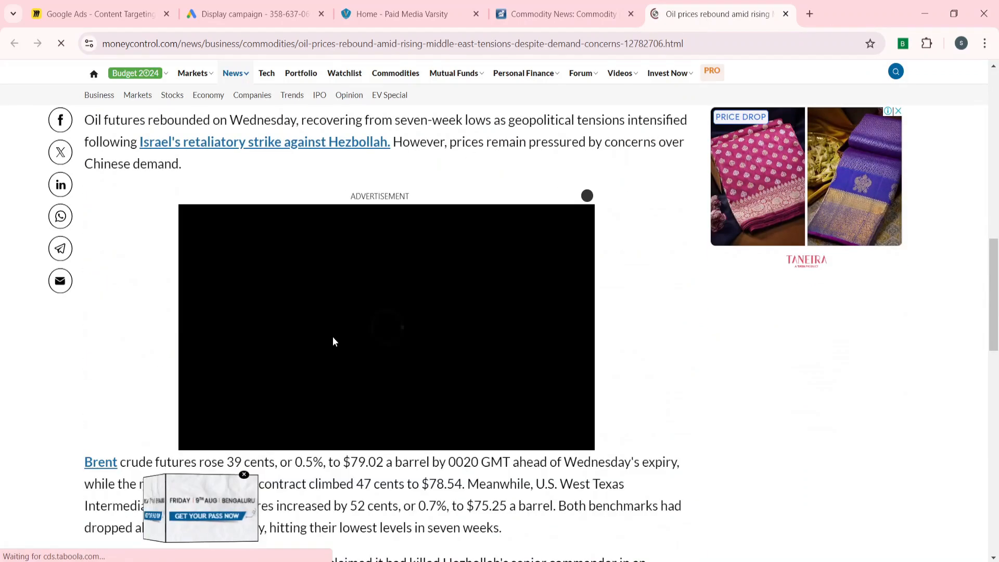
scroll(333, 336, down, 2)
scroll(332, 336, down, 2)
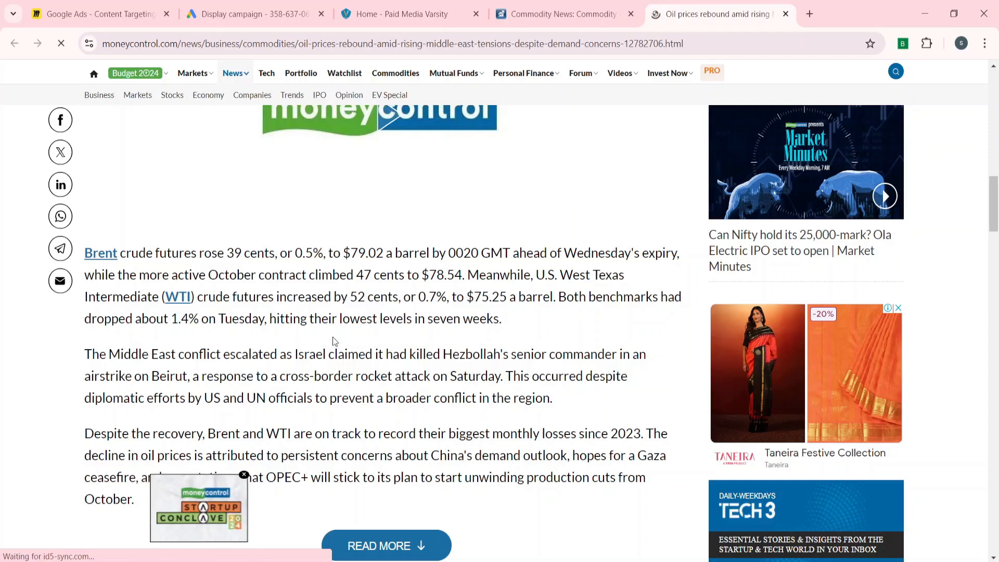
scroll(332, 342, down, 3)
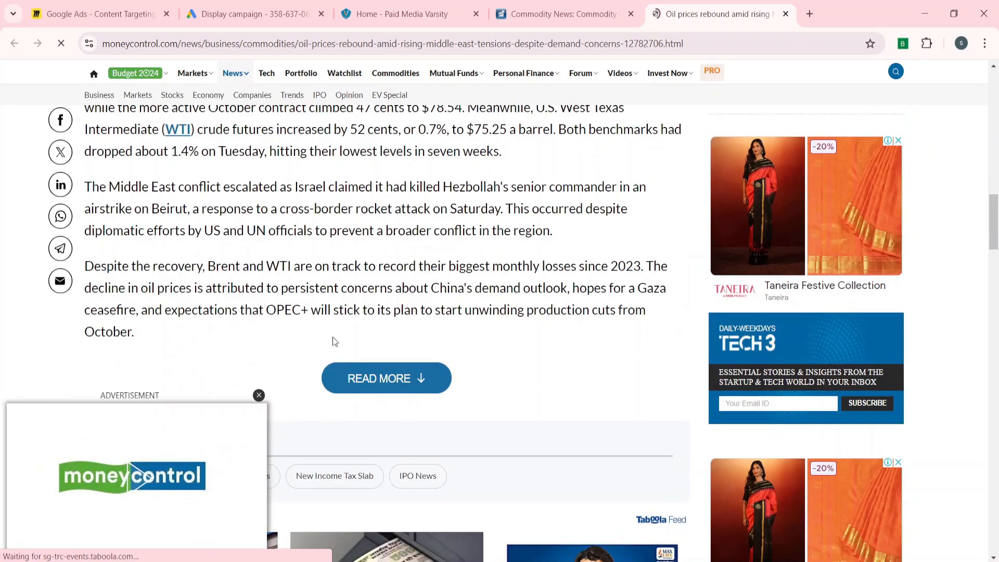
scroll(333, 338, up, 3)
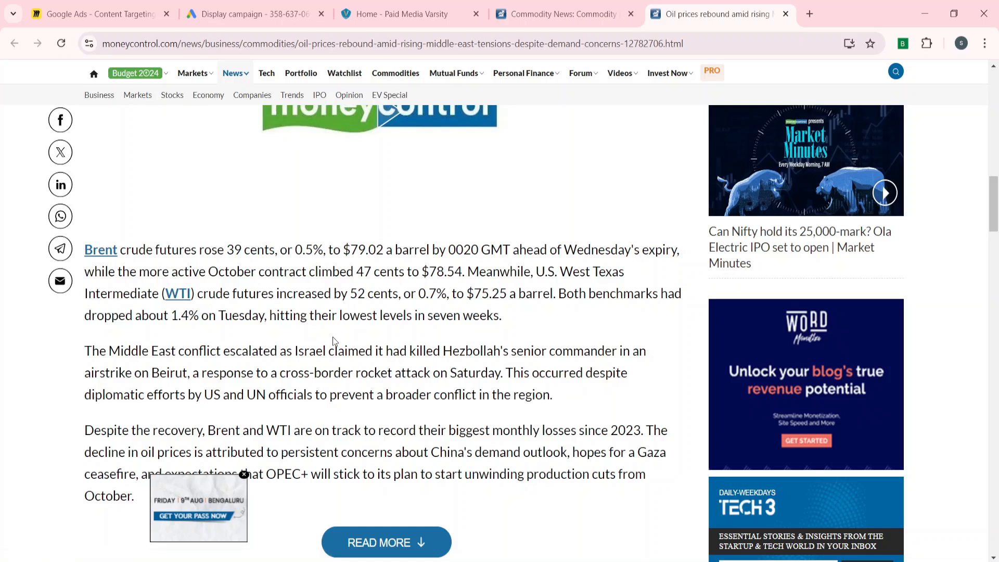
Search Google for "youtube video" in a new browser tab, open the YouTube home page and dismiss its notification request
click(813, 14)
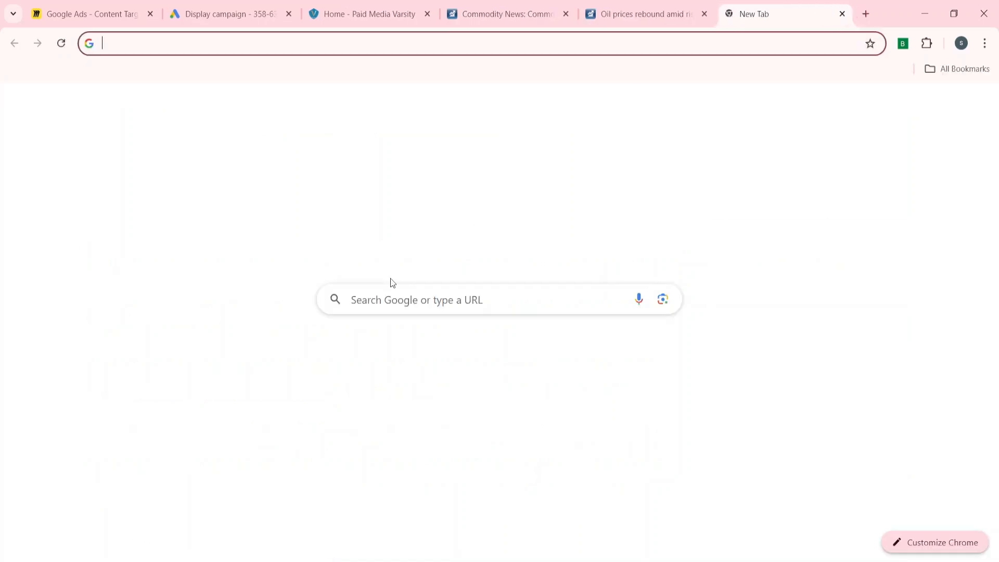
click(404, 314)
text(you)
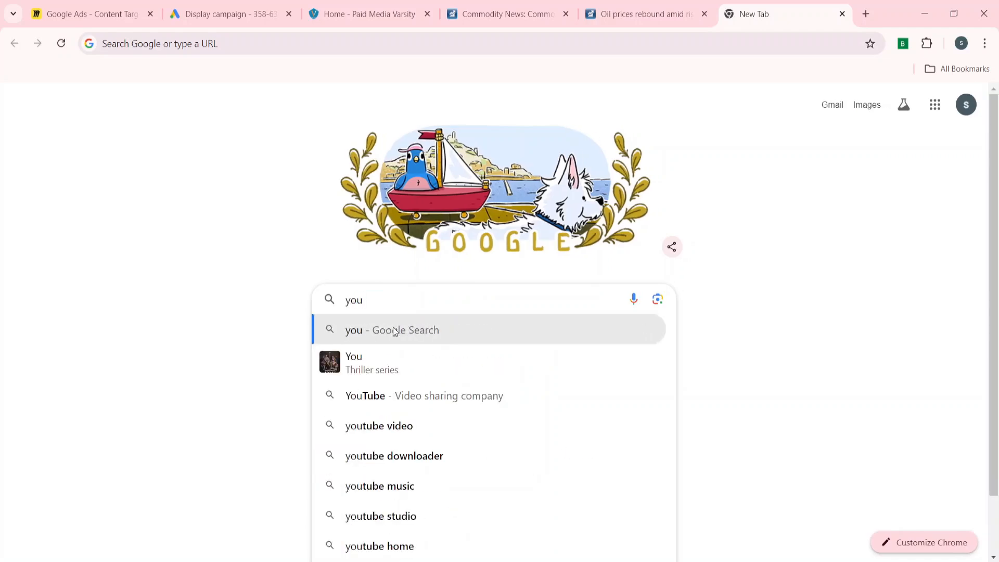
click(392, 424)
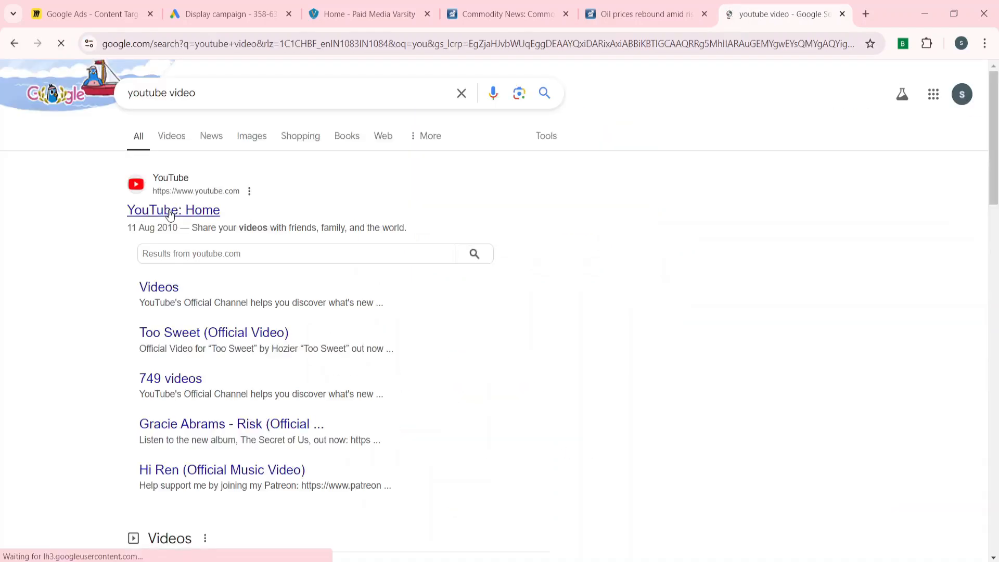
click(170, 211)
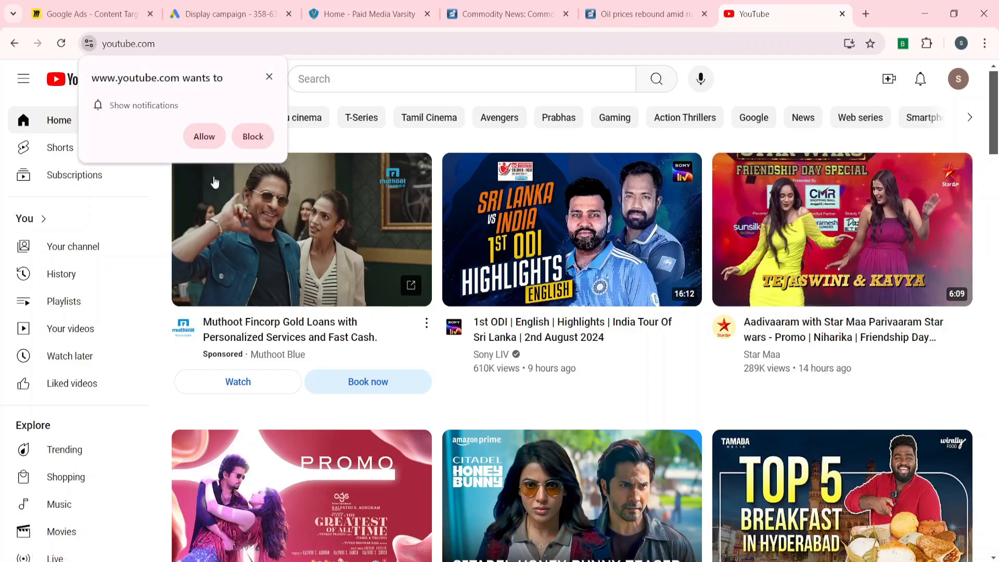
click(269, 77)
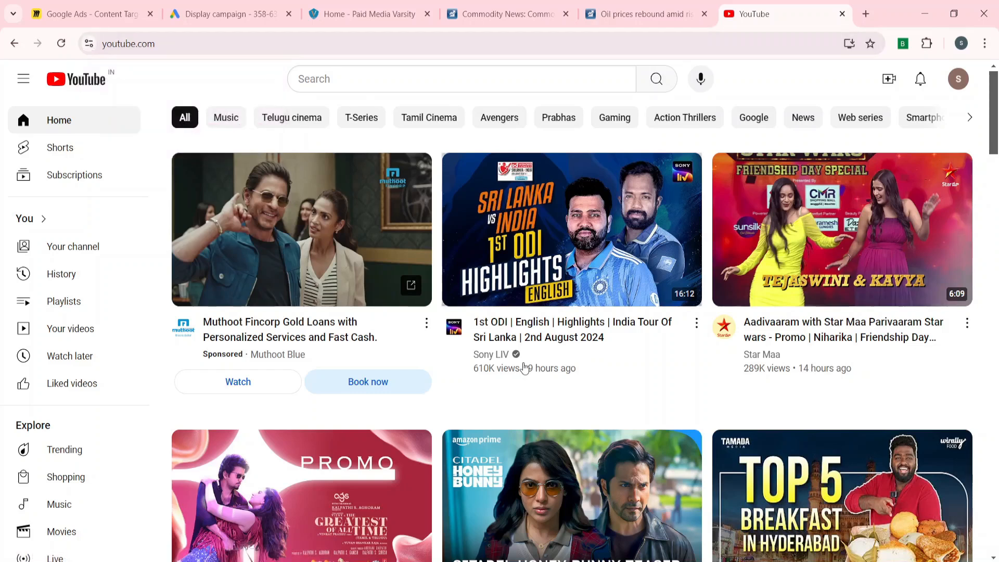
Open the Star Maa channel's playlists and view the full Agnisakshi playlist
scroll(523, 366, down, 1)
click(773, 301)
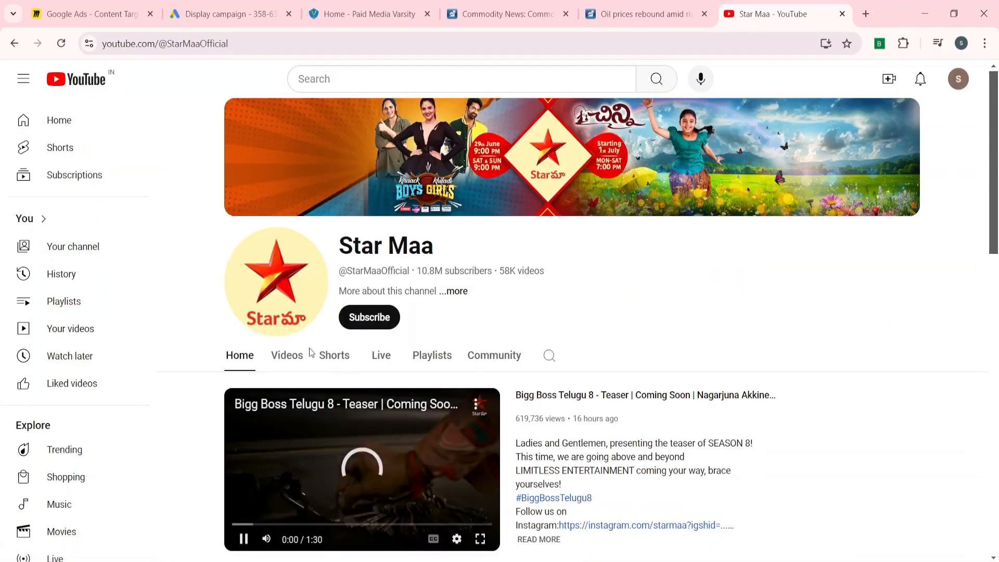
click(420, 354)
scroll(577, 407, down, 3)
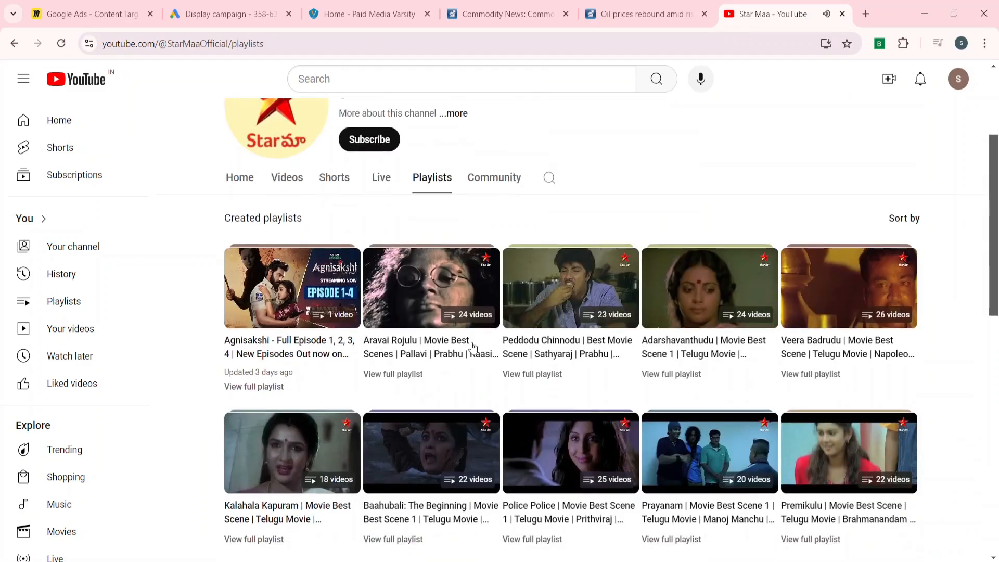
click(252, 386)
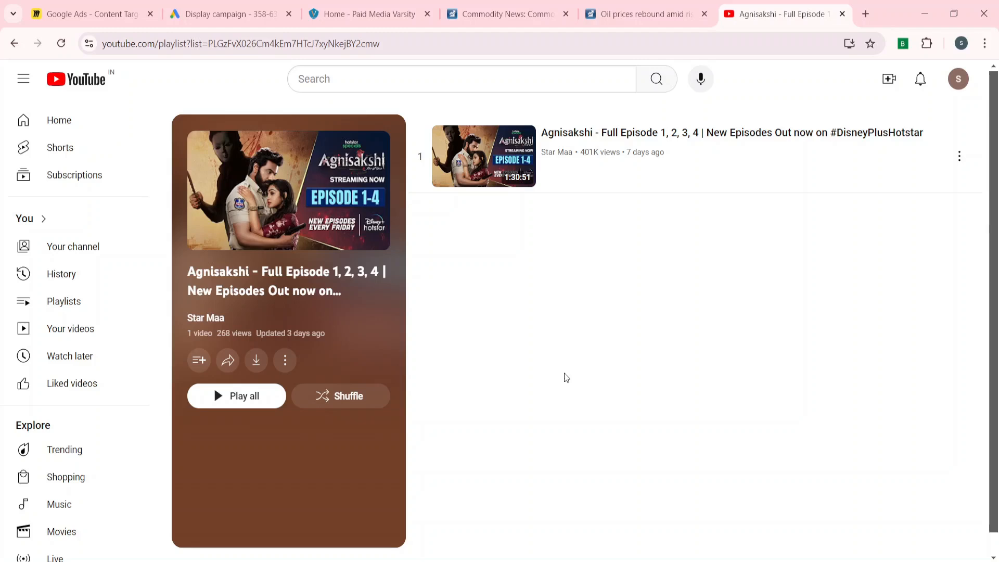
Switch to the Google Ads display campaign and add an Audience Segments section to its targeting
click(229, 6)
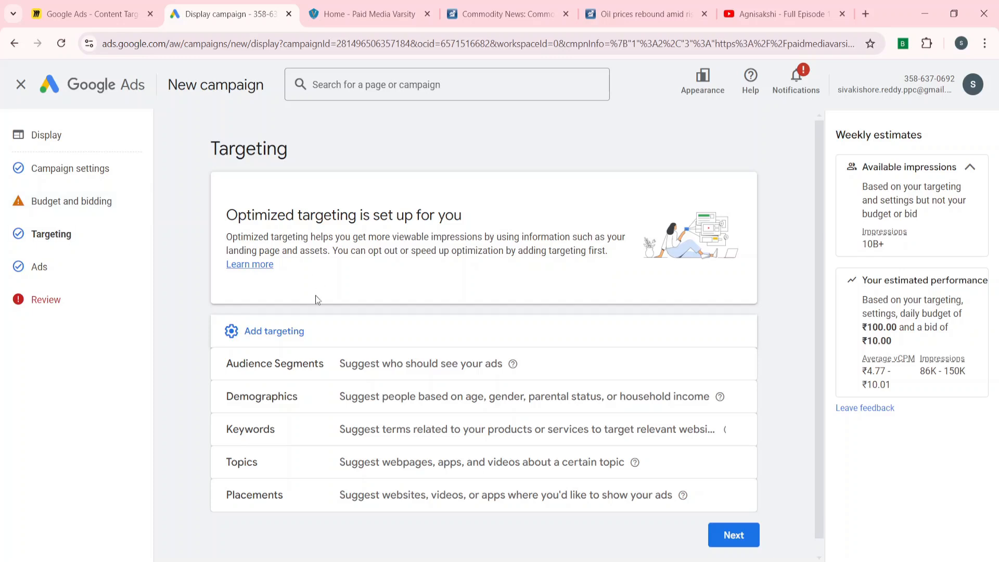
click(341, 342)
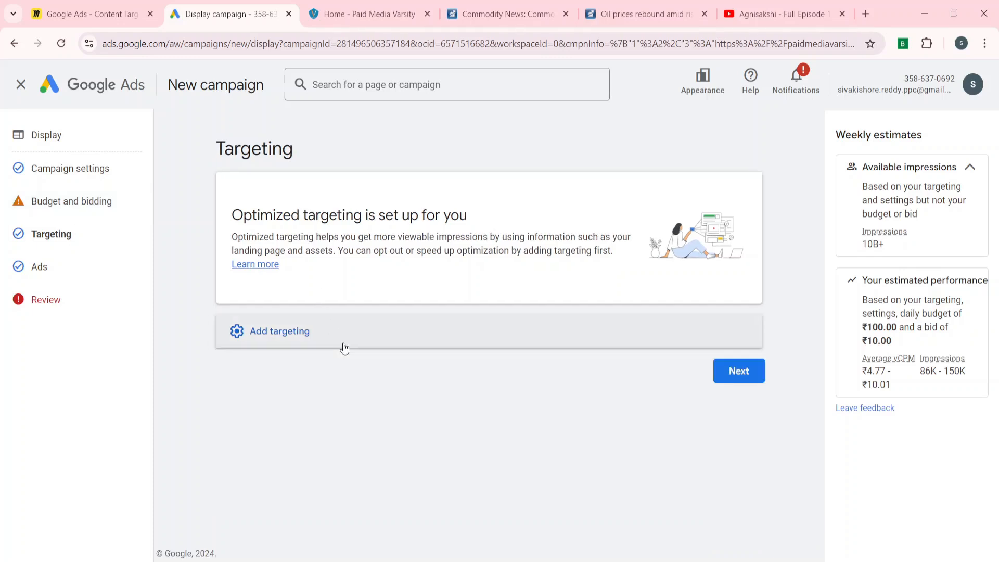
click(316, 333)
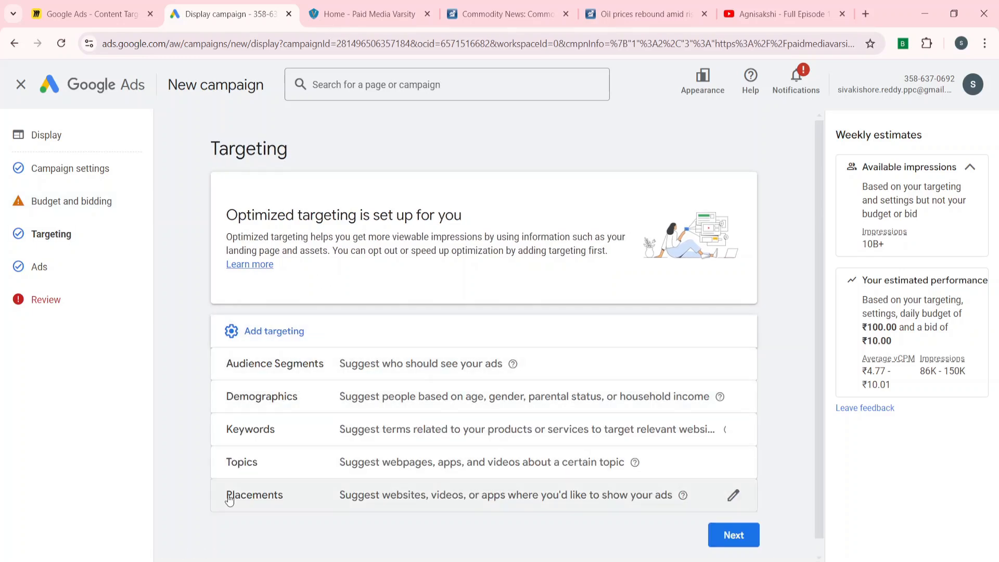
click(293, 367)
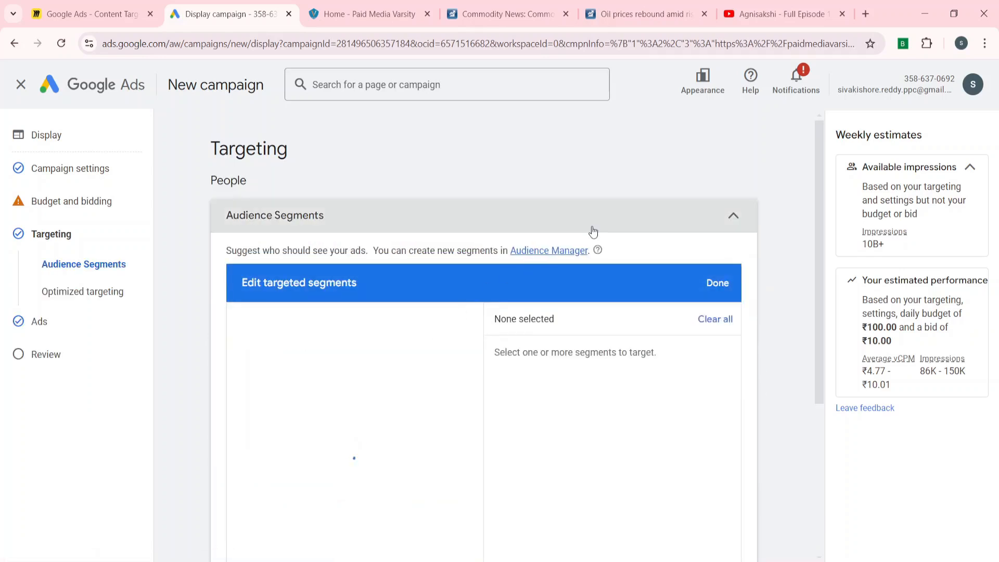
click(593, 232)
Add Demographics and Keywords sections to the campaign's targeting, leaving both collapsed
click(357, 353)
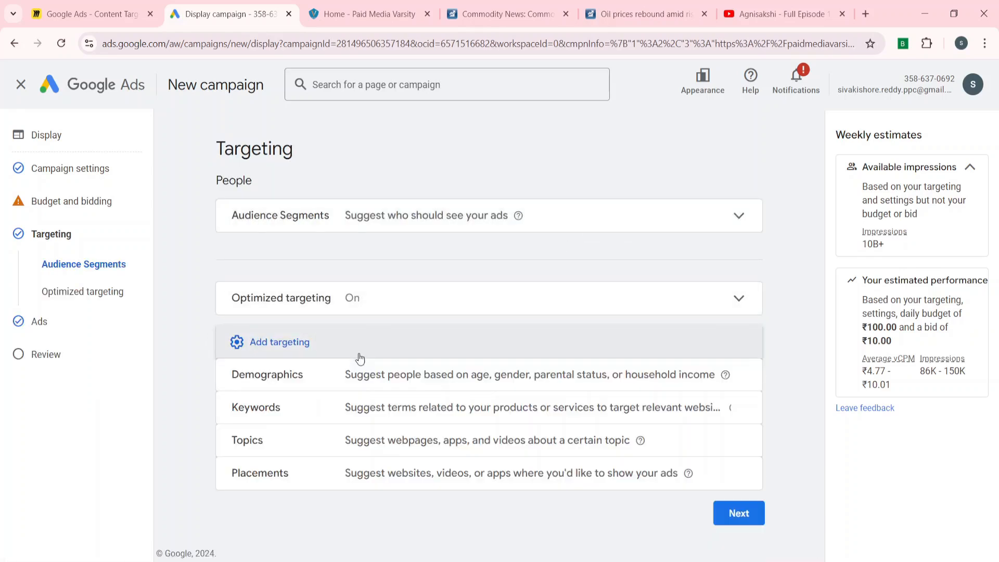
click(322, 391)
click(454, 276)
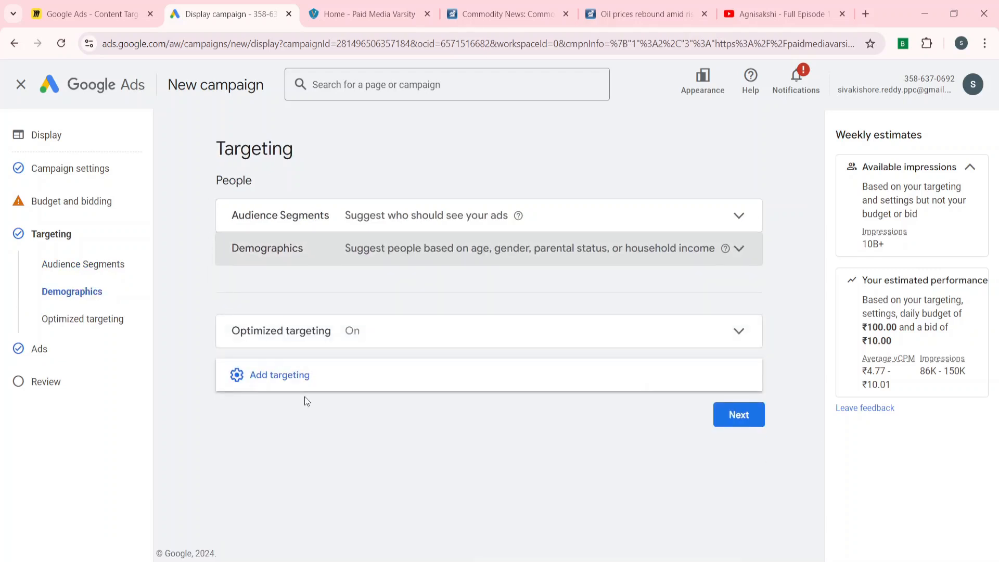
click(306, 389)
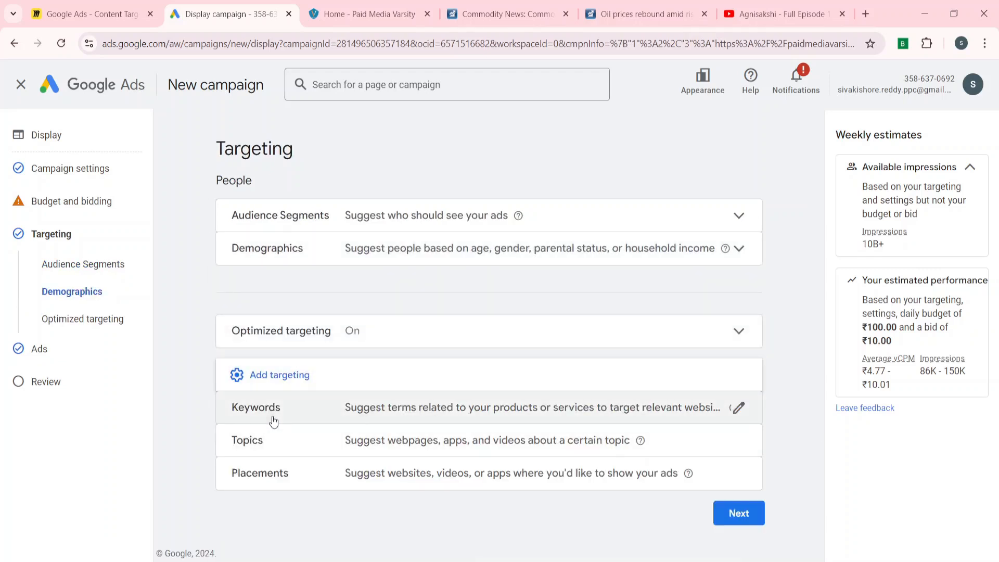
click(274, 418)
click(457, 334)
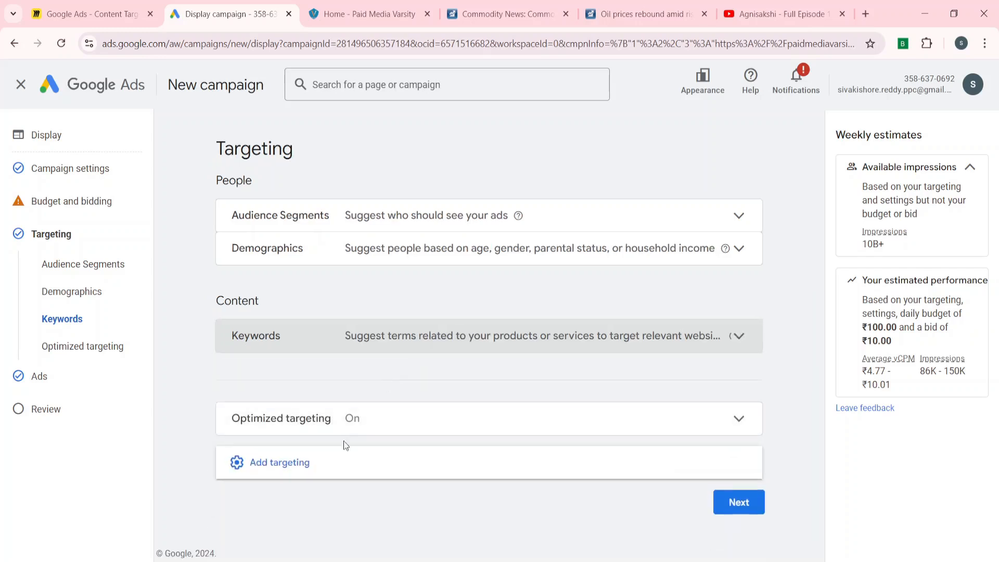
Add Topics and Placements sections to the campaign's content targeting, leaving both collapsed
click(334, 464)
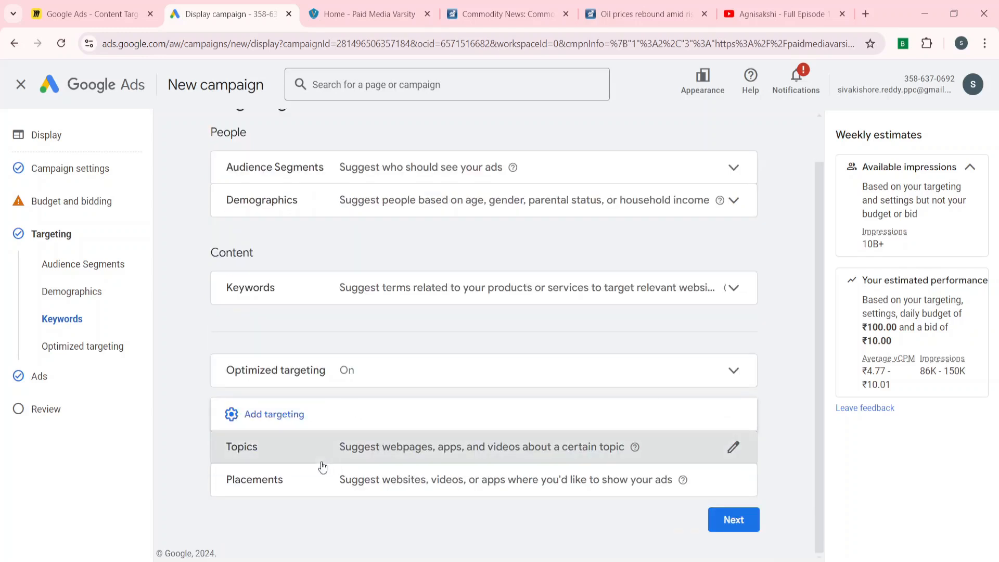
click(322, 462)
click(414, 388)
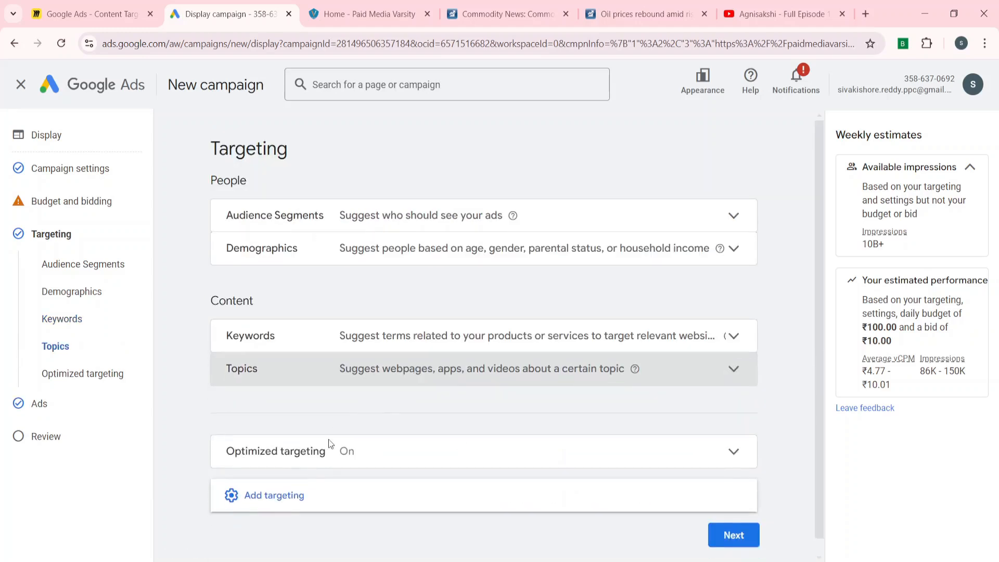
click(315, 504)
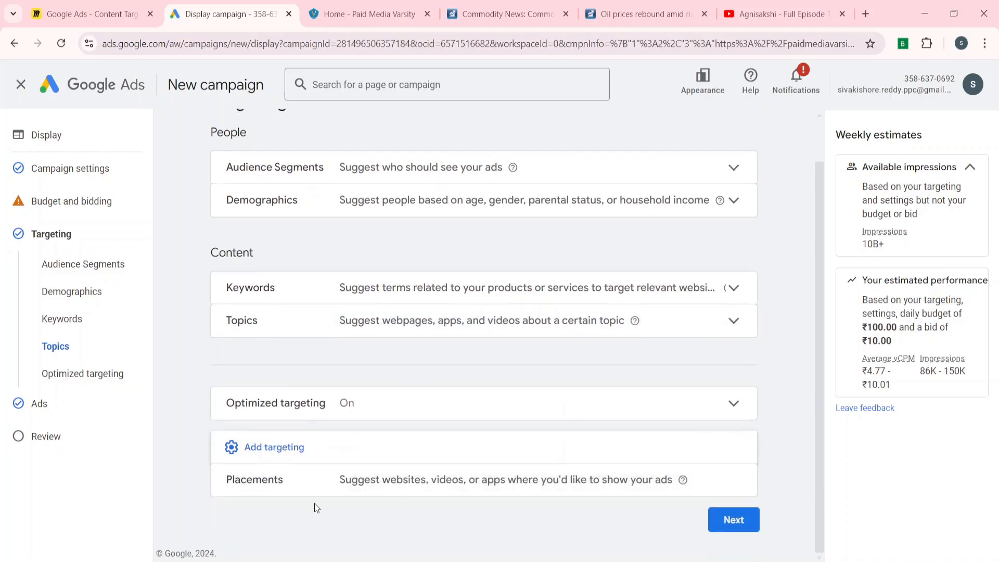
click(365, 479)
click(471, 427)
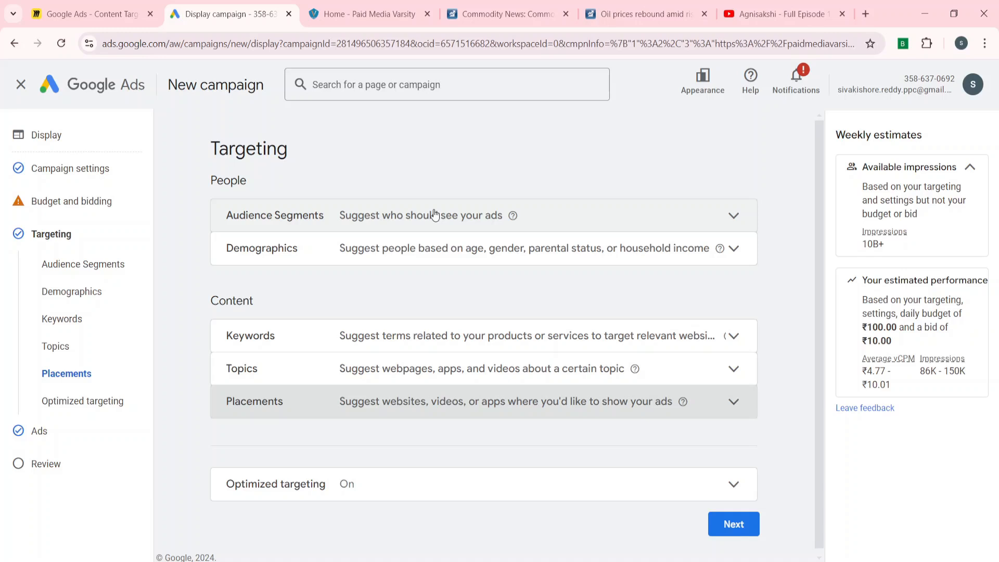
Browse the audience segments' detailed demographics and target Current College Students under Education
click(397, 225)
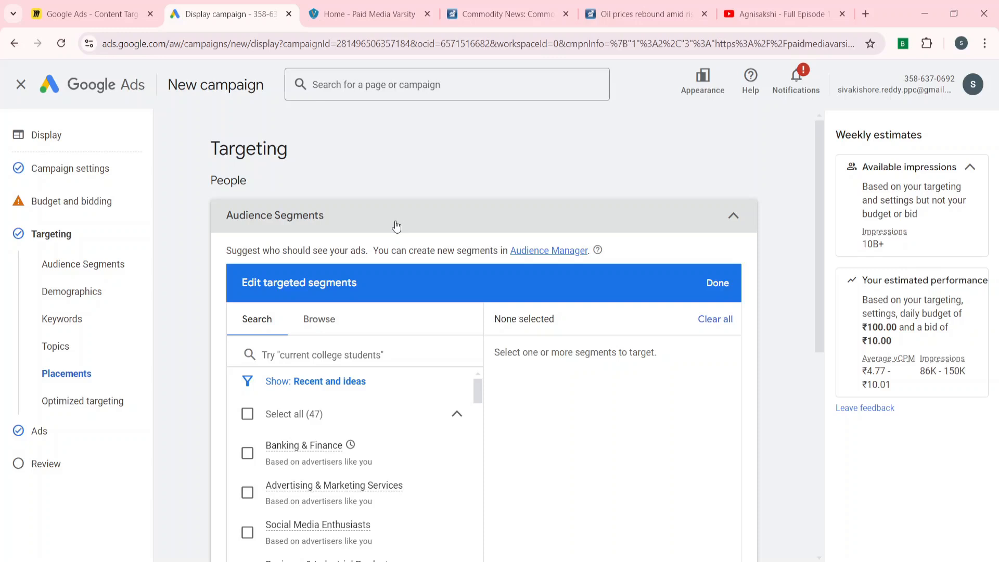
scroll(397, 227, down, 2)
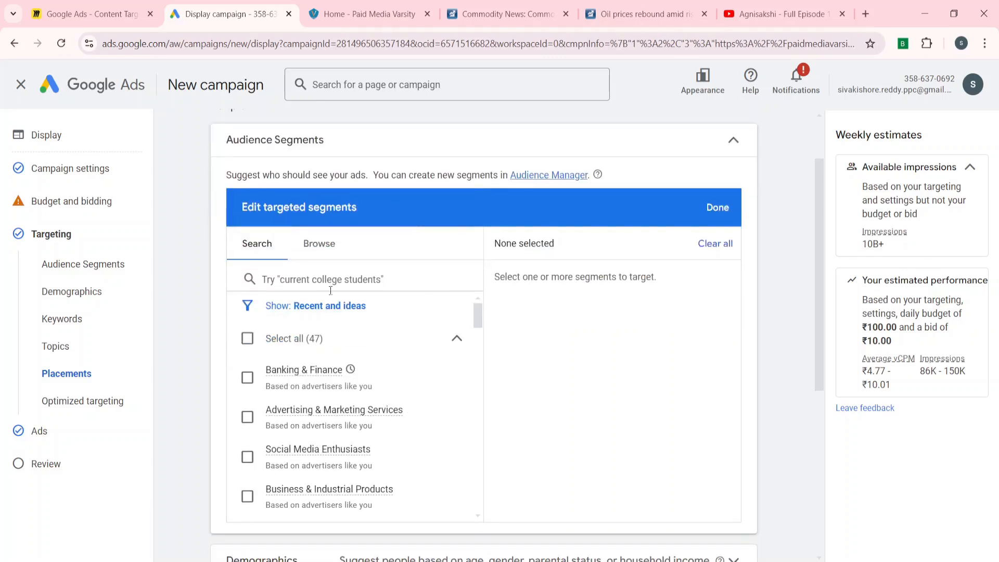
click(322, 243)
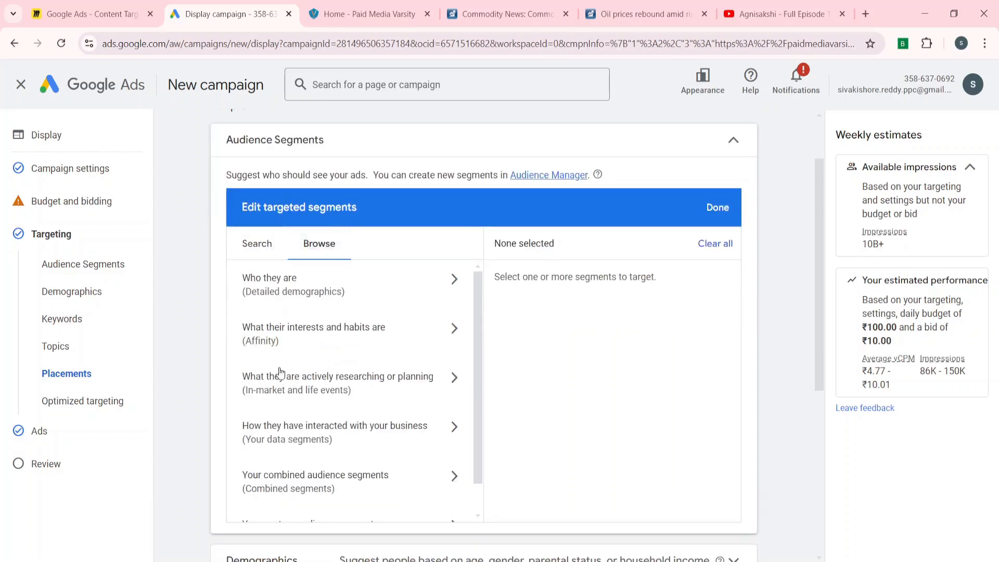
click(315, 285)
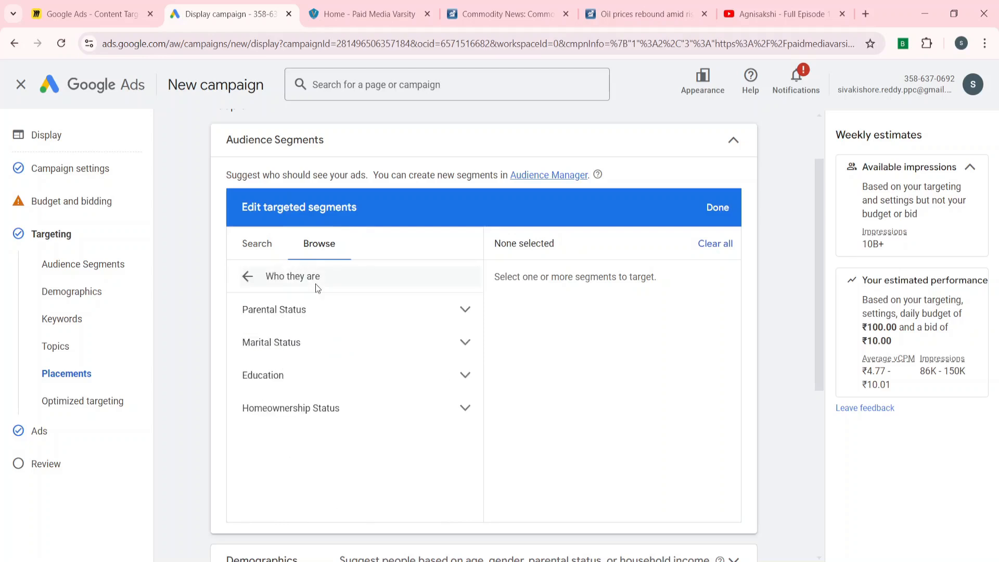
click(258, 366)
scroll(263, 374, down, 2)
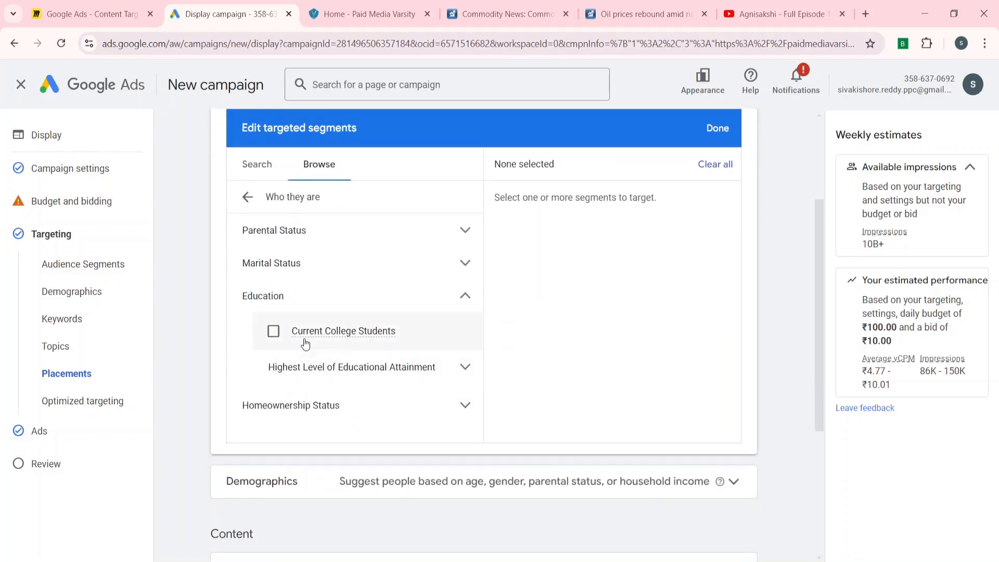
click(273, 333)
Add High School Graduate, Bachelor's Degree and Advanced Degree from Highest Level of Educational Attainment, and collapse the Audience Segments section
click(329, 370)
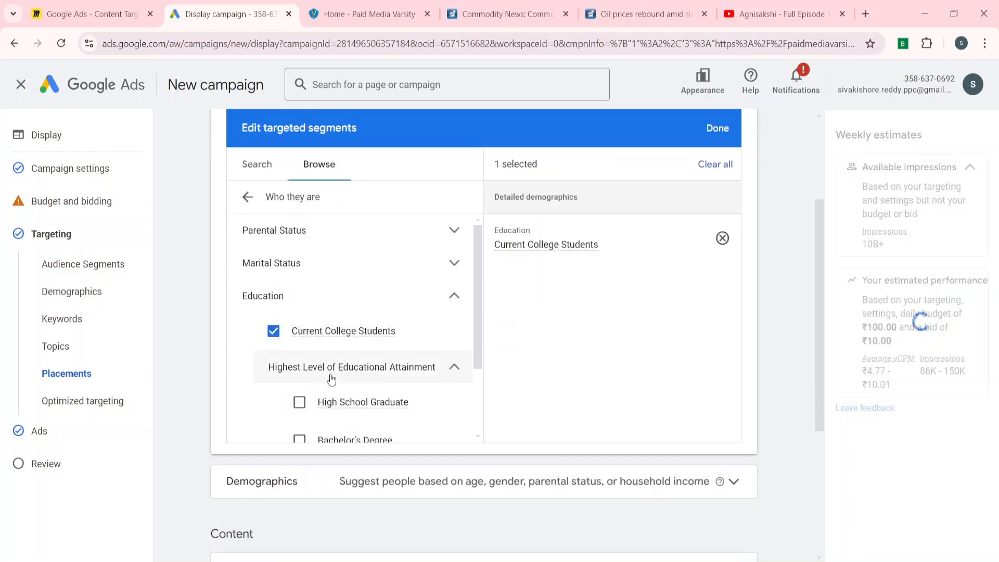
click(299, 403)
scroll(298, 395, down, 2)
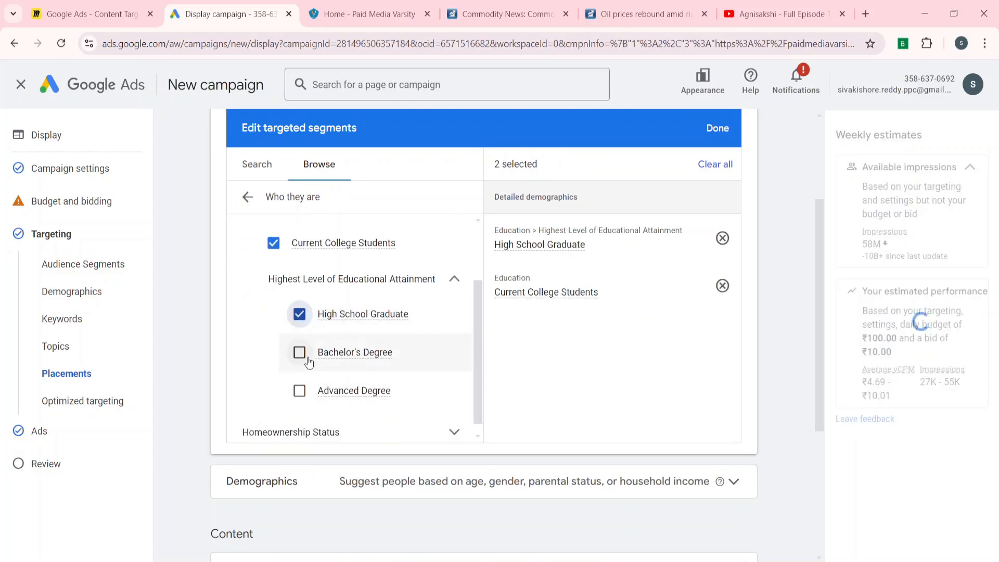
click(300, 354)
click(299, 390)
scroll(298, 387, up, 3)
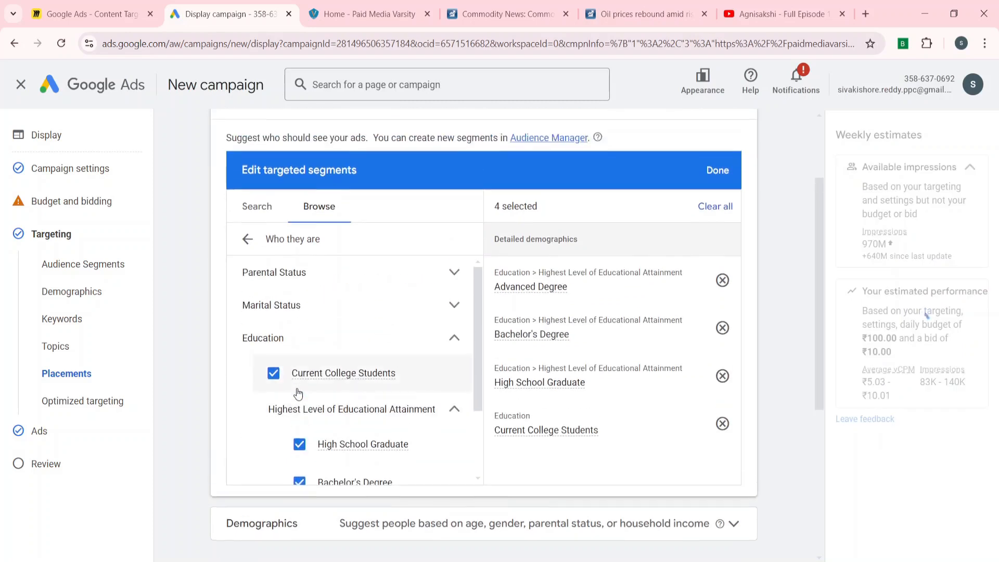
scroll(399, 307, up, 2)
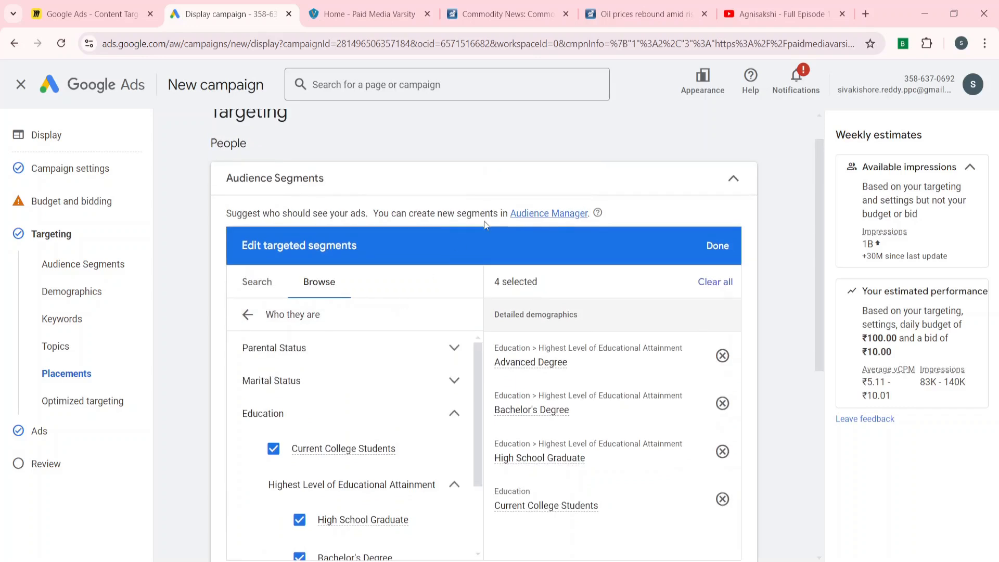
click(538, 194)
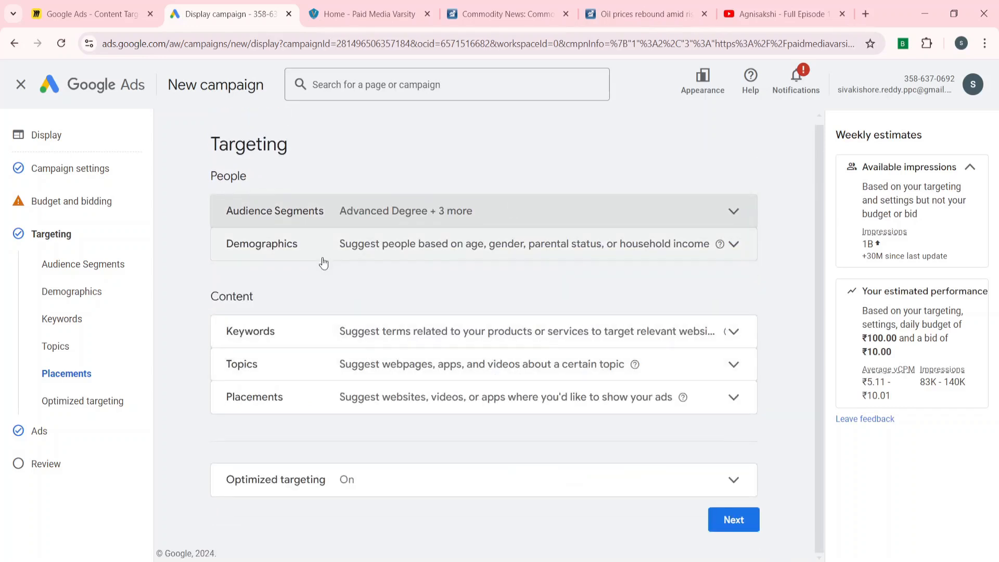
Review the gender, age, parental status and household income options in the Demographics section
click(322, 260)
scroll(291, 420, down, 2)
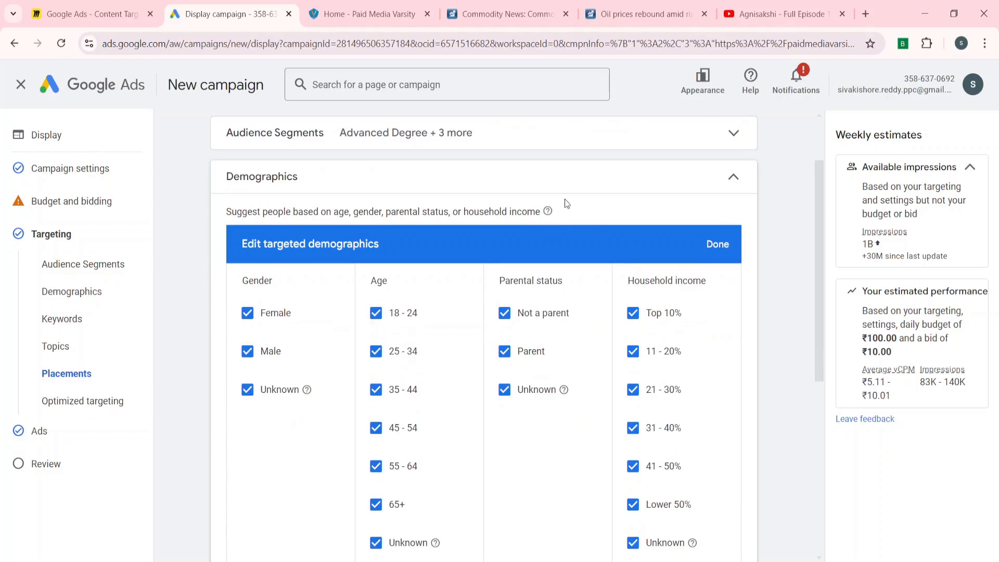
click(613, 176)
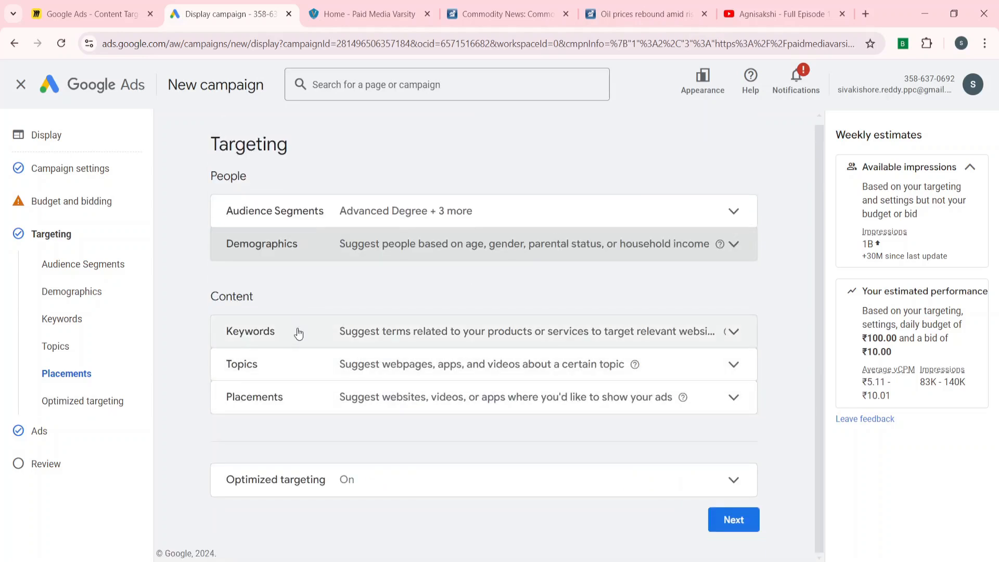
Enter "Google ads" and "Paid Search" as the targeted content keywords and collapse the Keywords section
click(297, 331)
scroll(296, 358, down, 2)
click(295, 383)
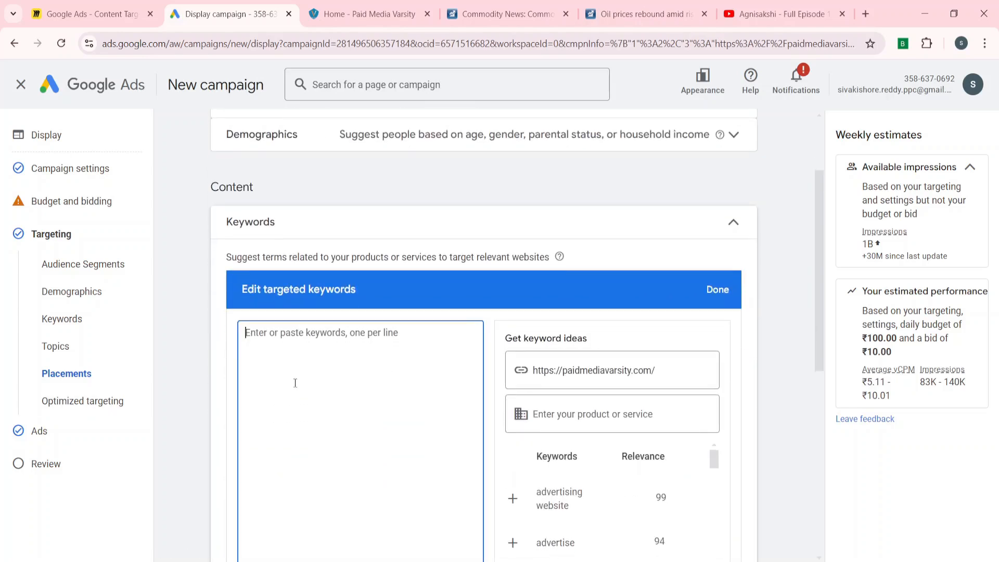
text(G)
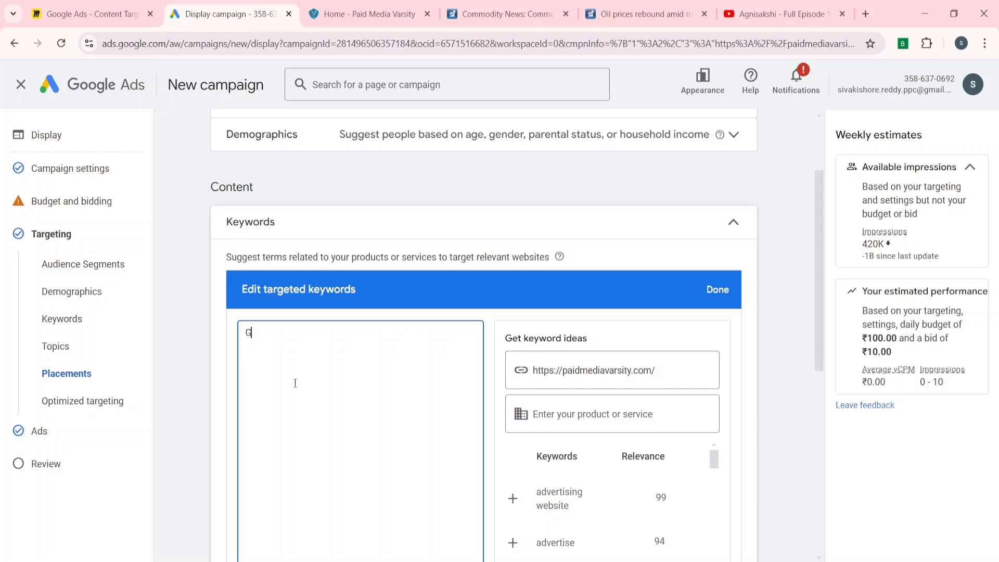
text(oogle ads)
key(Return)
text(Padi)
key(BackSpace)
key(BackSpace)
text(id s)
key(BackSpace)
text(Search)
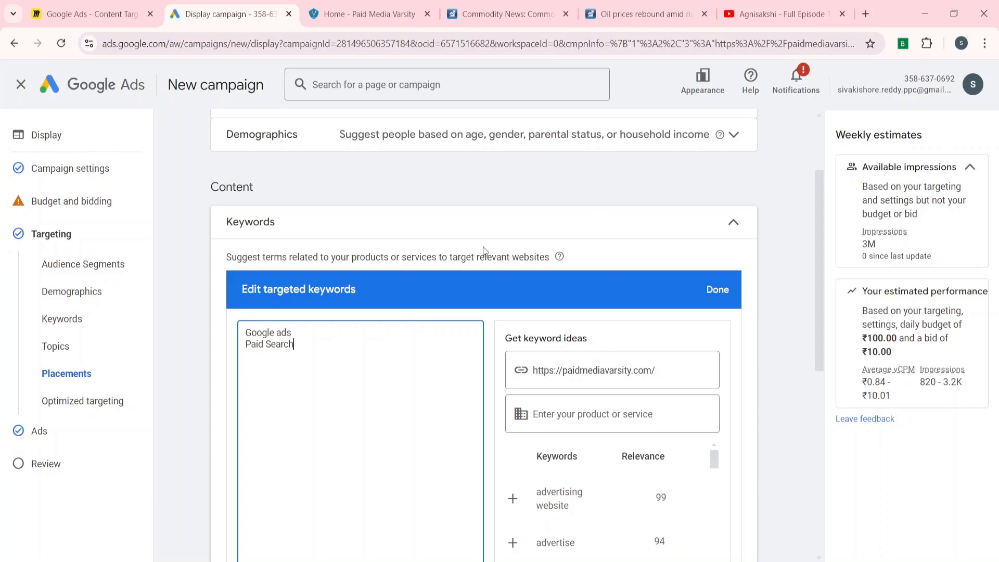
click(515, 229)
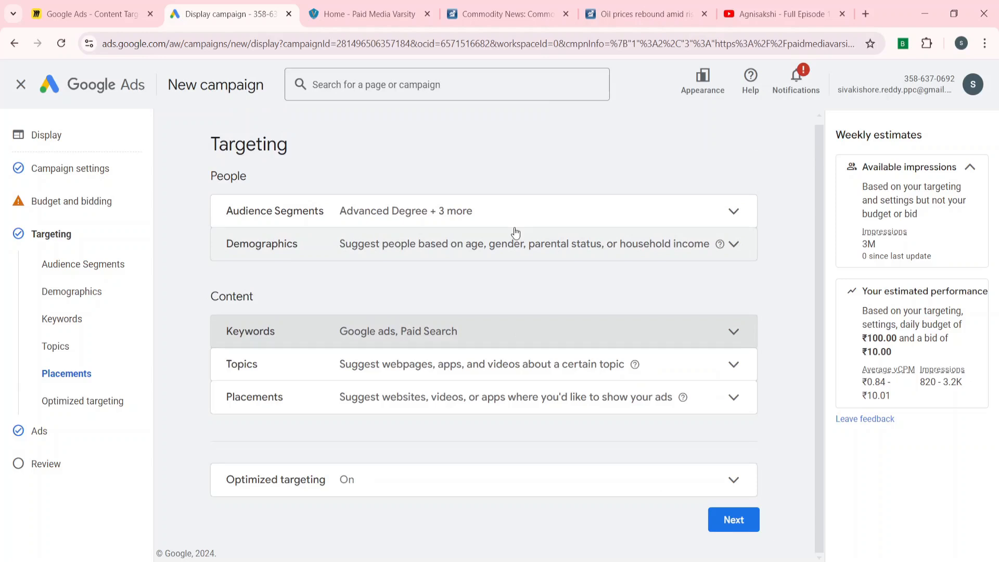
Open the Topics section and examine the list of available topic categories
click(408, 364)
scroll(264, 452, down, 8)
scroll(280, 414, down, 7)
scroll(280, 414, up, 5)
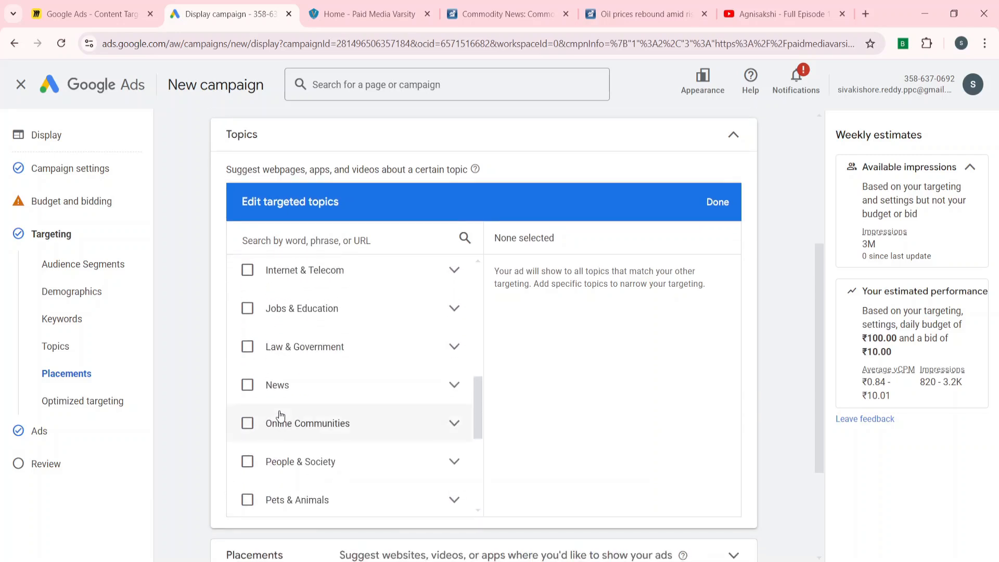
scroll(280, 415, up, 5)
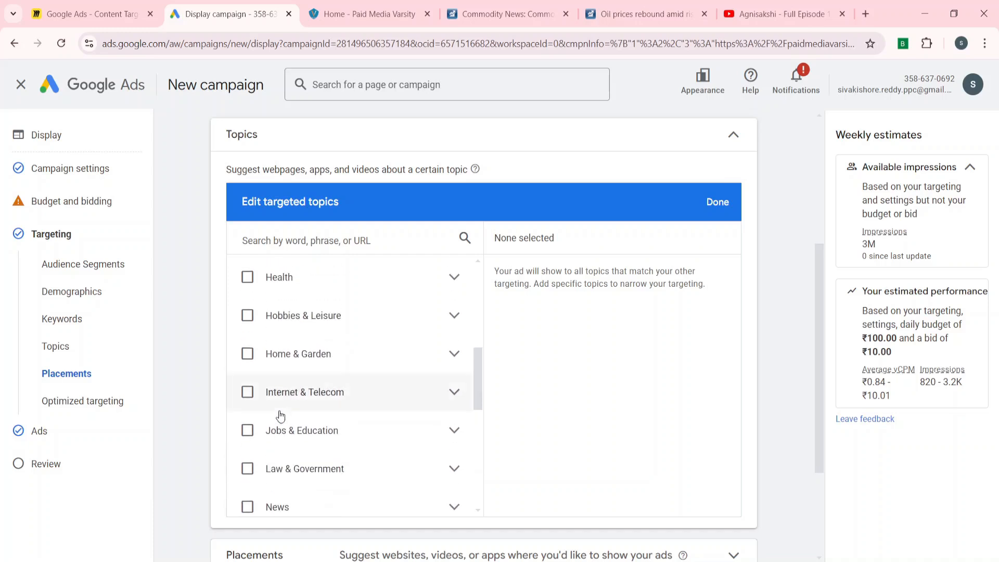
scroll(280, 415, up, 5)
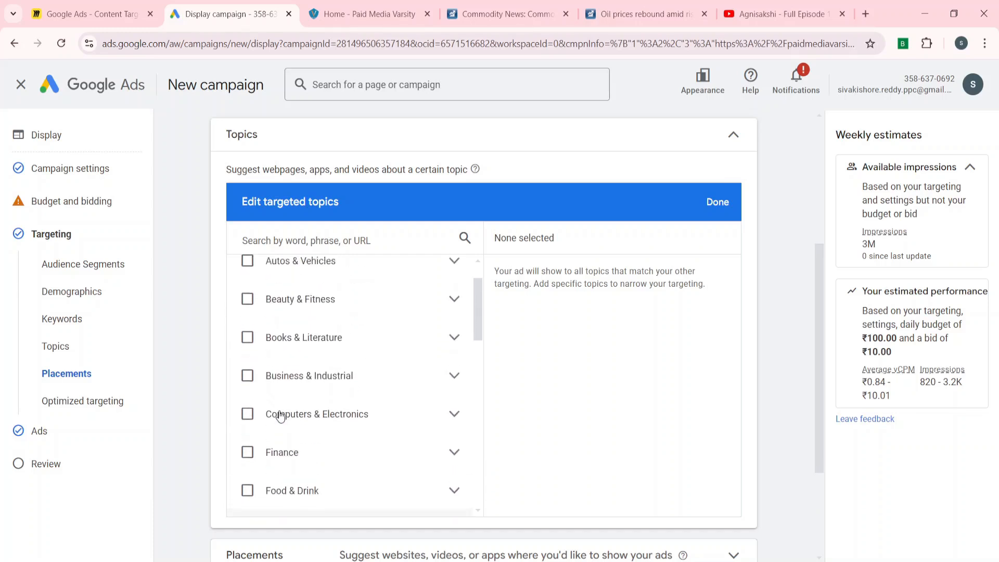
scroll(280, 414, down, 5)
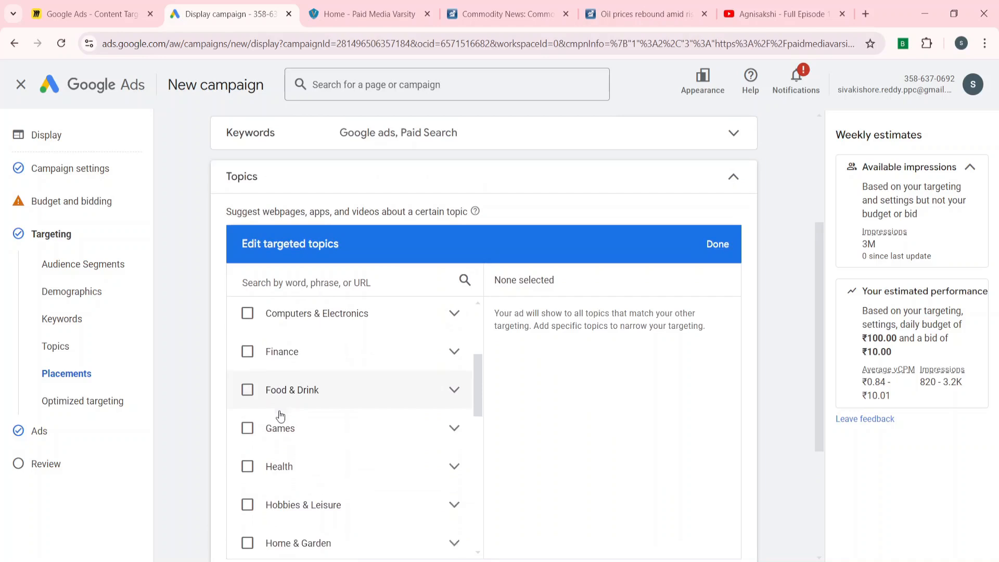
scroll(280, 414, down, 2)
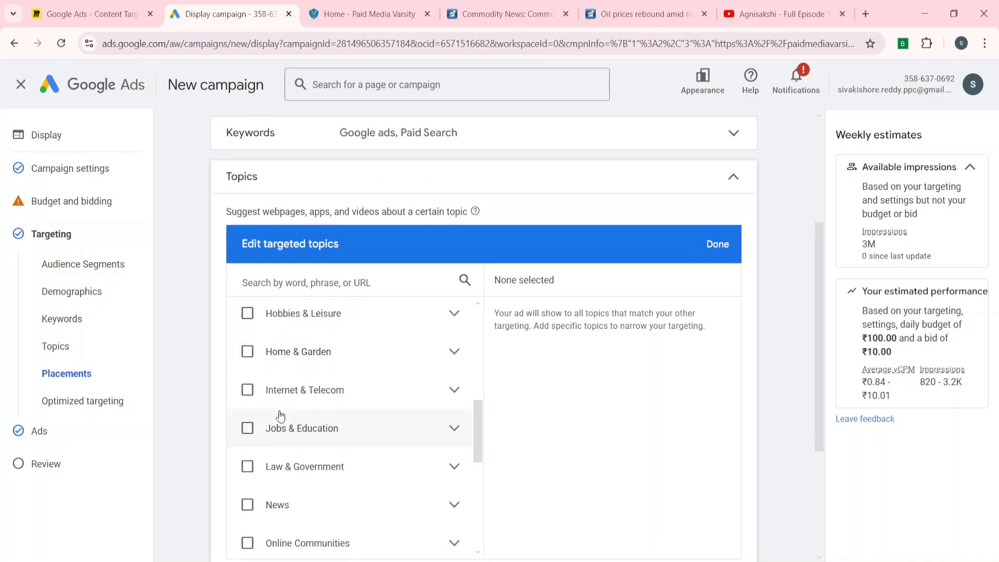
Target the Jobs & Education topic, check its subtopics, and collapse the Topics section
click(247, 427)
scroll(247, 431, down, 2)
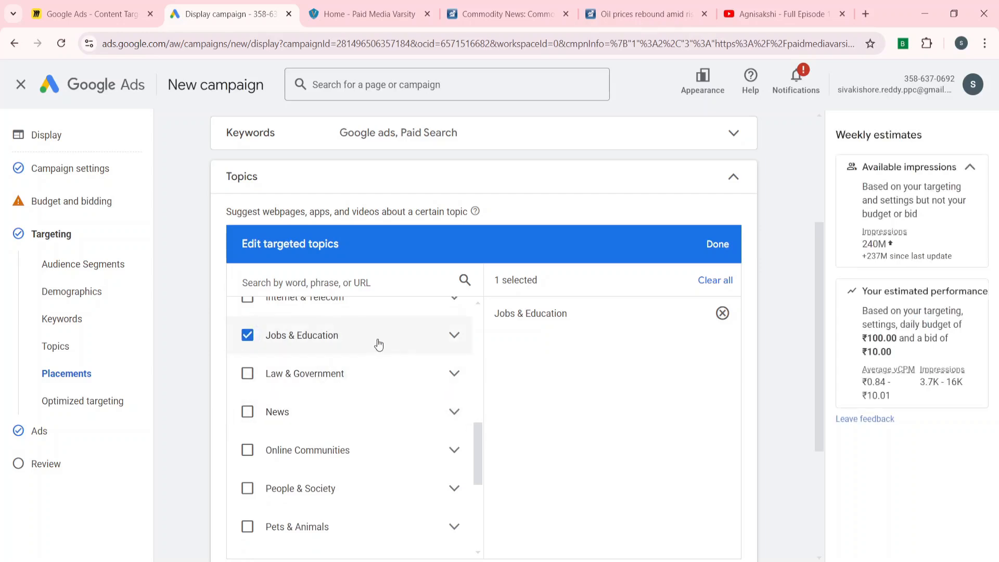
click(378, 342)
click(454, 336)
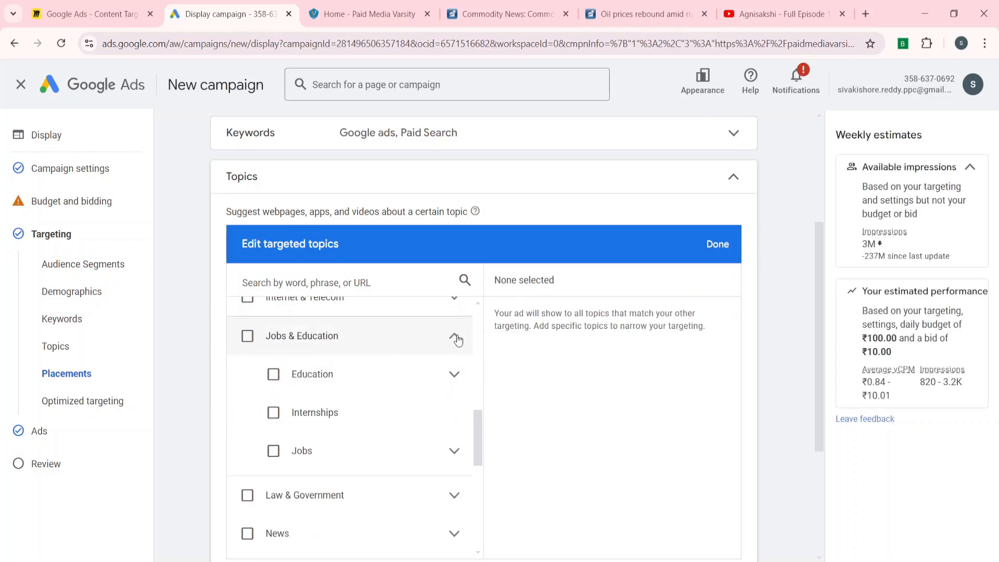
click(248, 337)
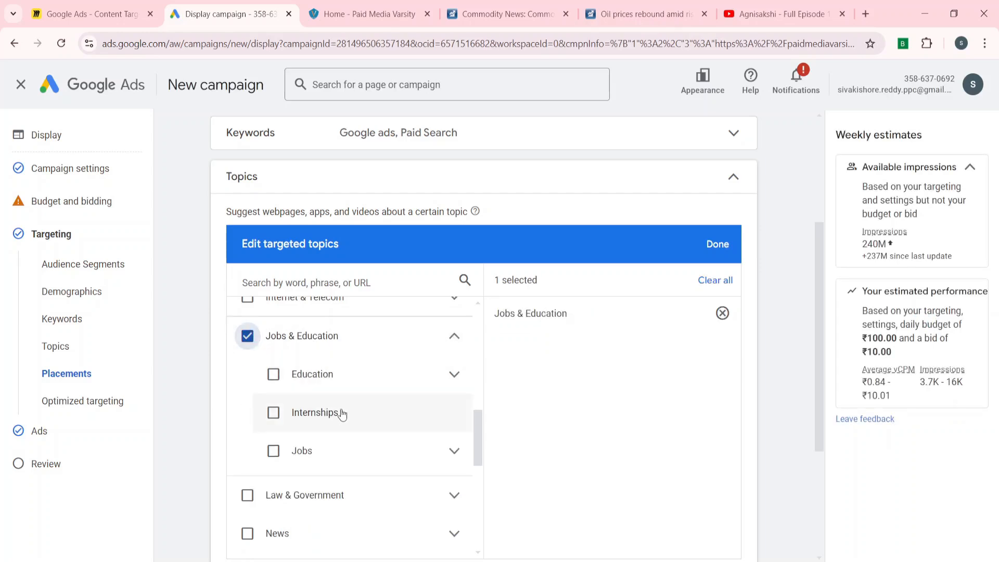
click(454, 336)
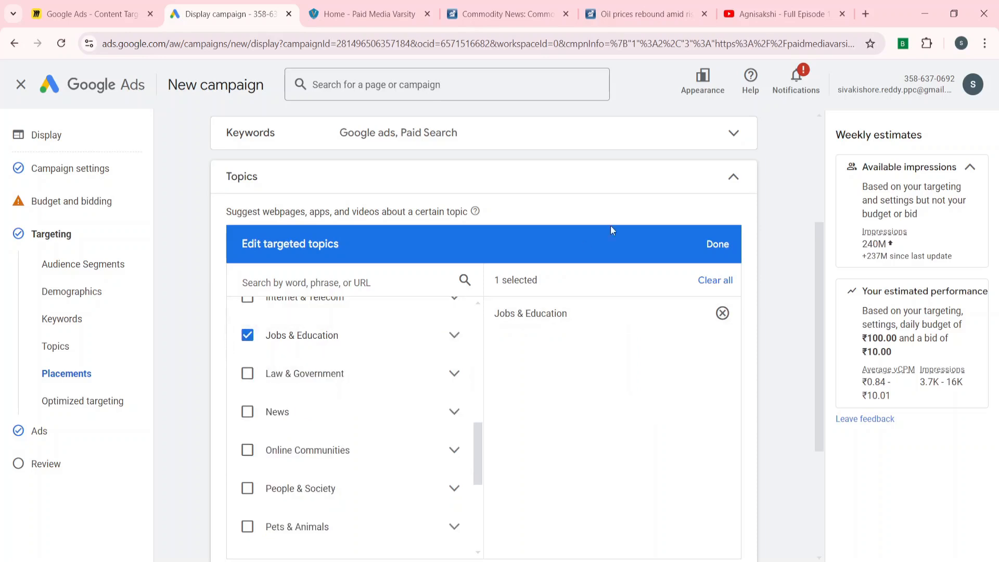
click(695, 179)
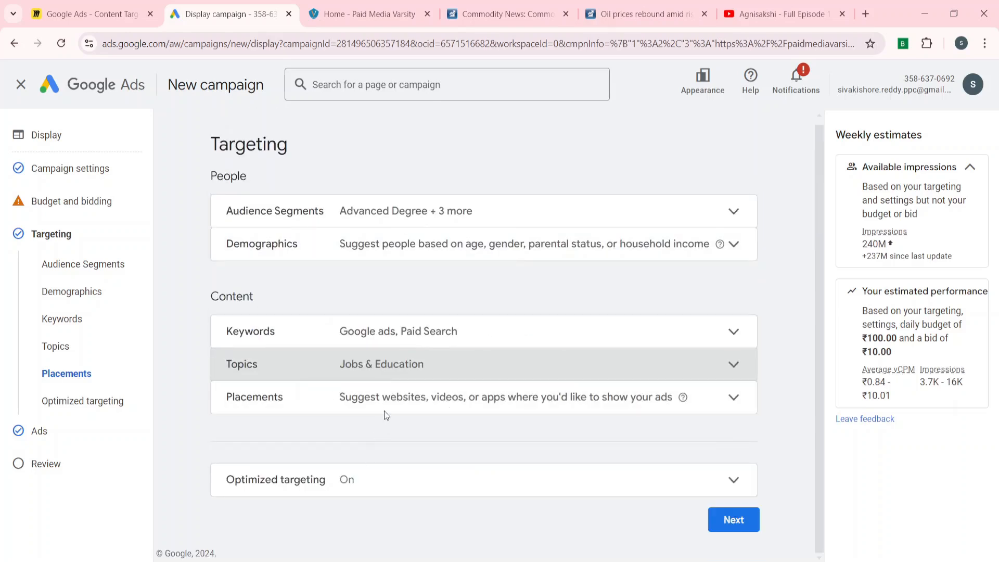
Open the Placements section, look into the Websites category, and switch to entering placements manually
click(398, 401)
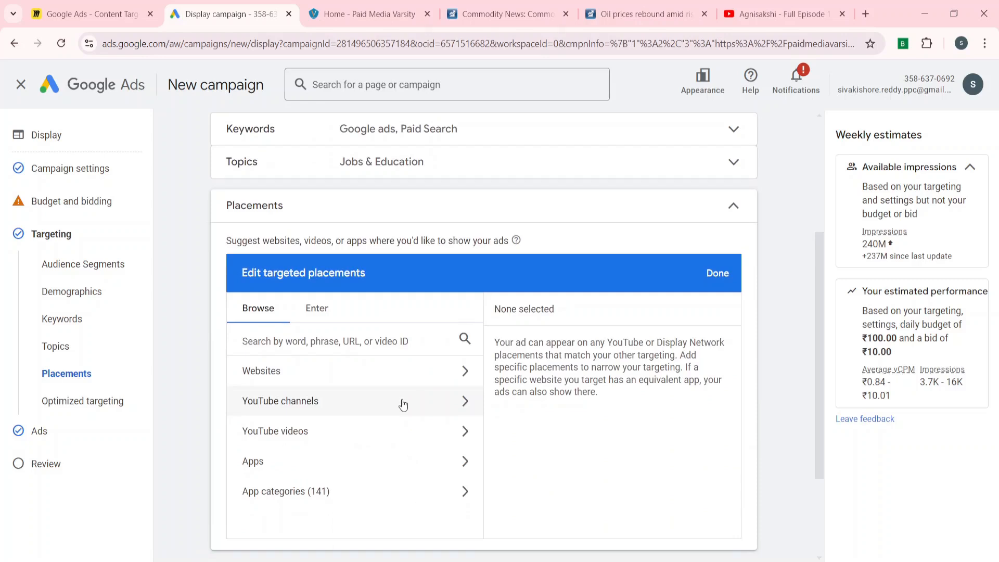
click(387, 388)
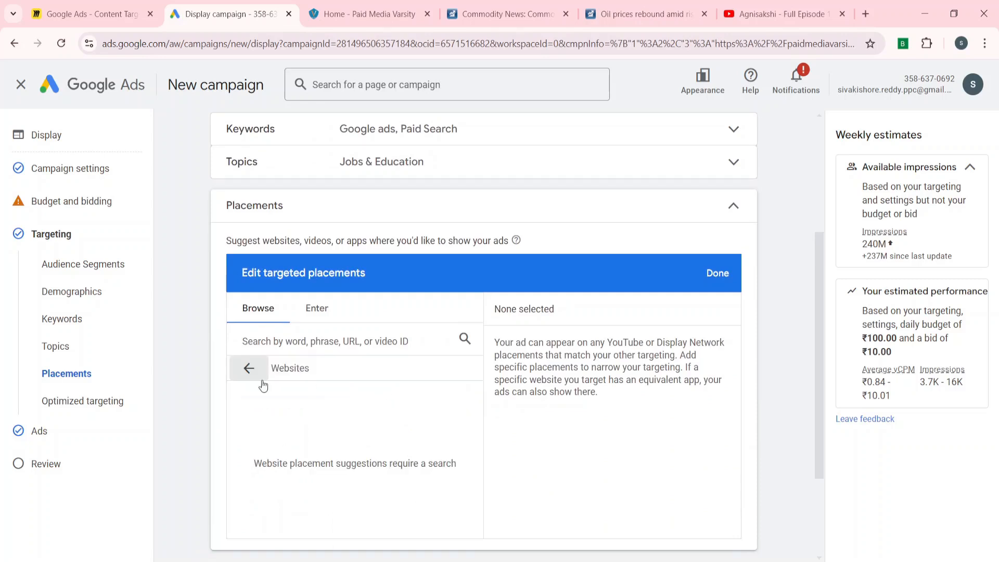
click(246, 371)
click(316, 308)
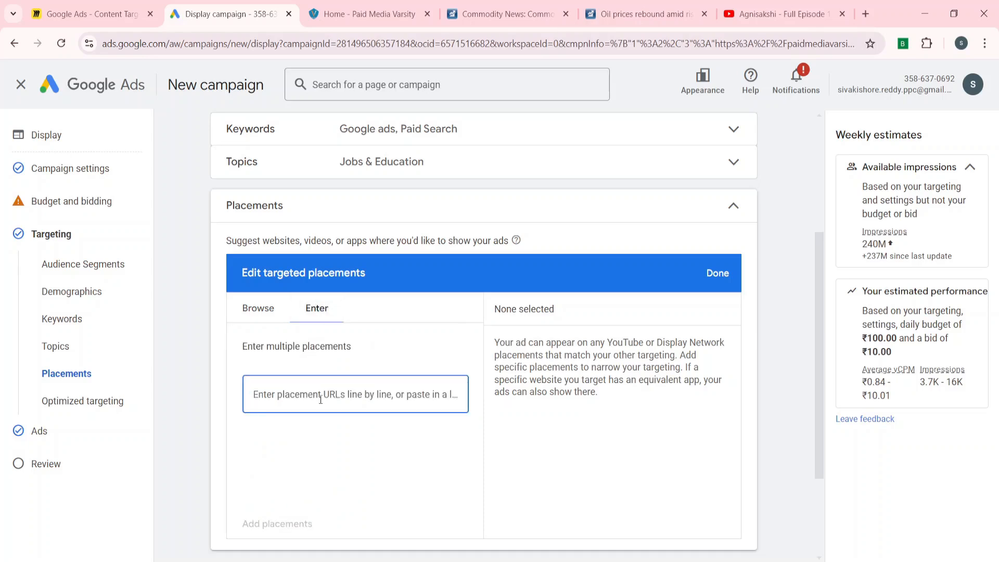
click(500, 2)
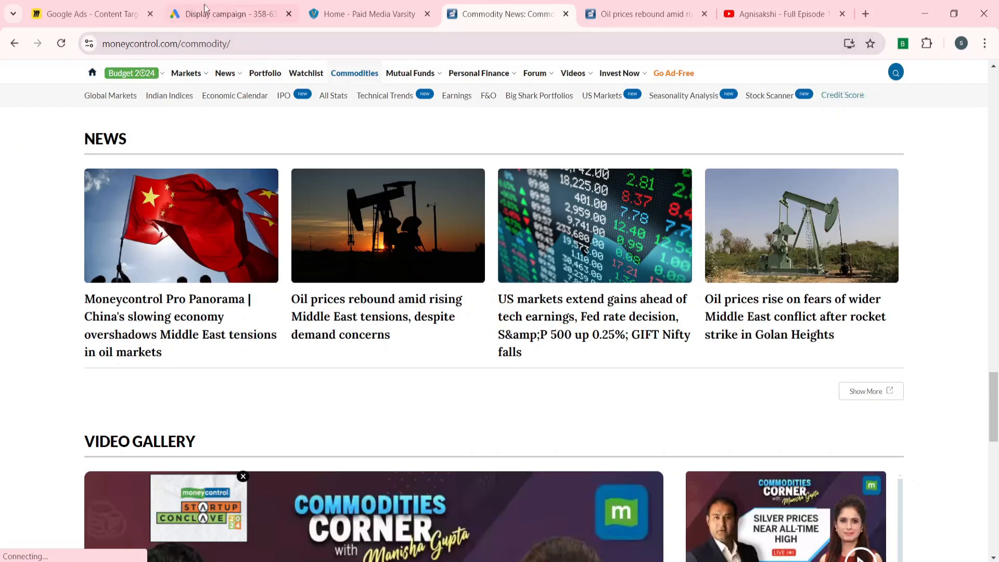
click(137, 40)
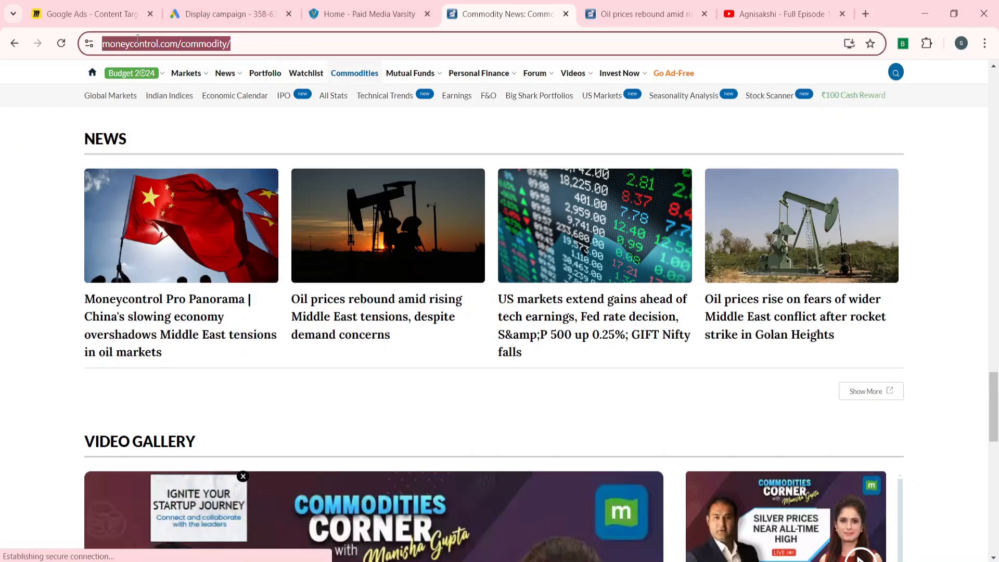
click(292, 2)
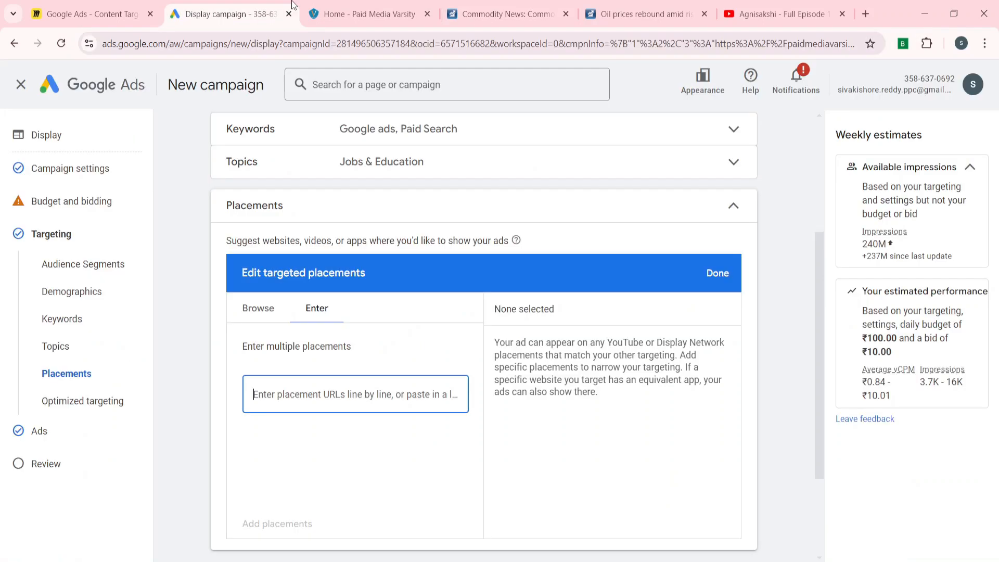
text(https://www.moneycontrol.com/commodity/)
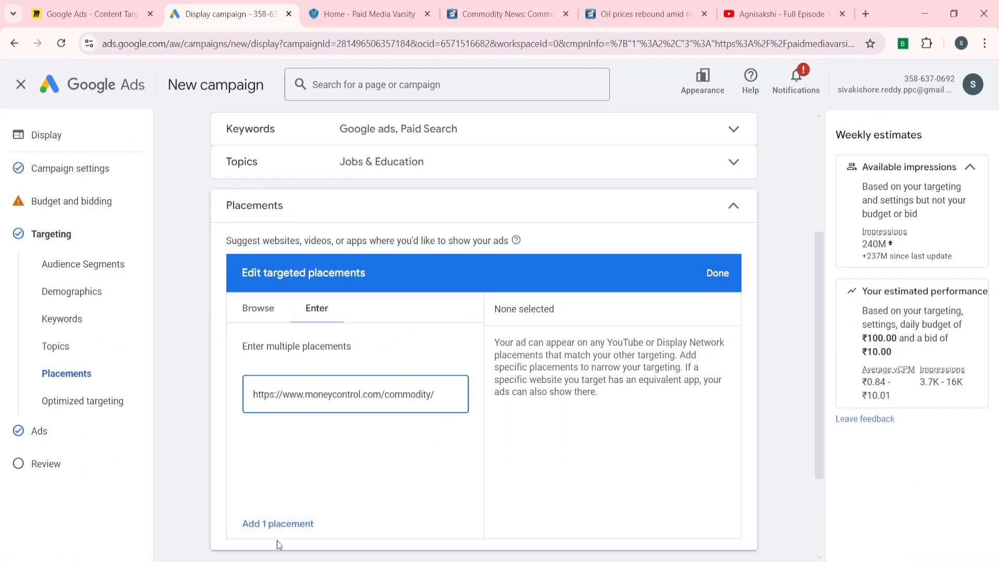
click(277, 525)
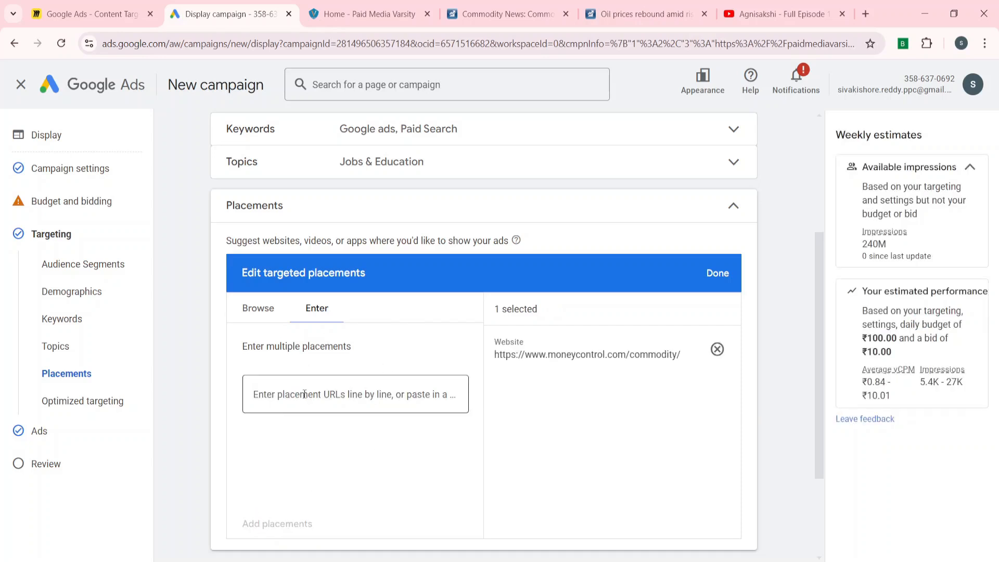
click(432, 210)
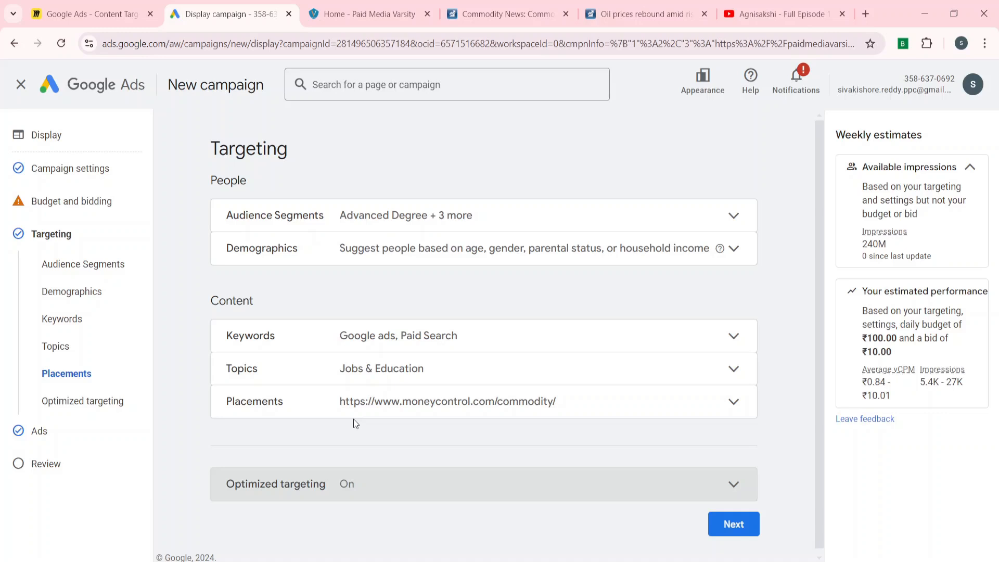
Turn off optimized targeting for the campaign and collapse its section
click(310, 489)
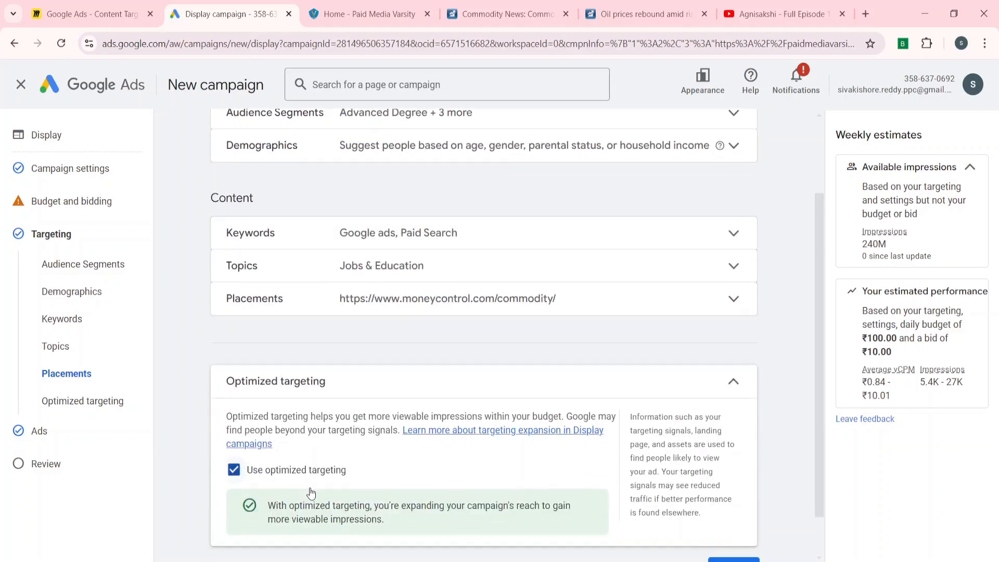
click(234, 481)
click(479, 389)
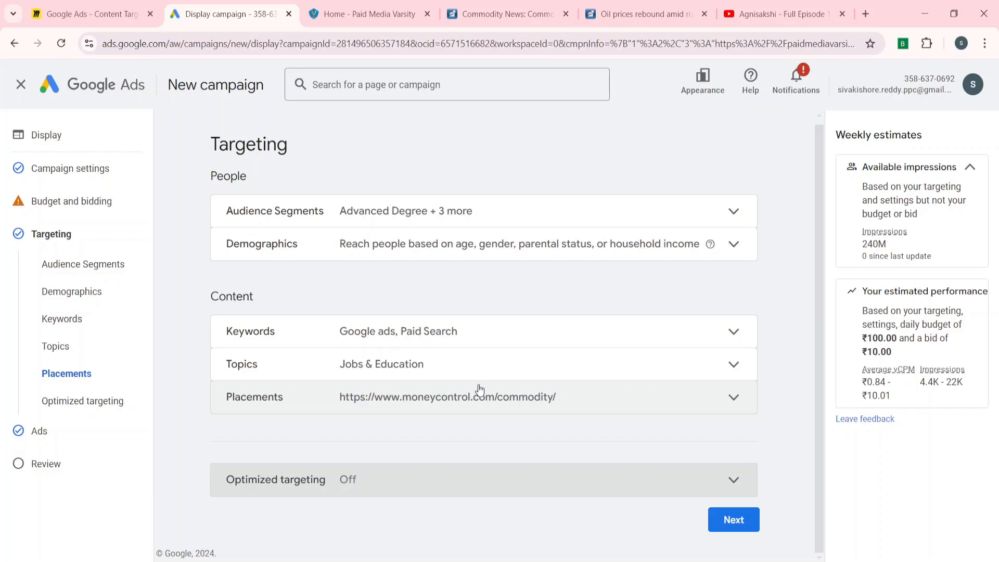
Reopen the Optimized targeting section, re-enable the option to review the targeting summary, and disable it again
click(260, 478)
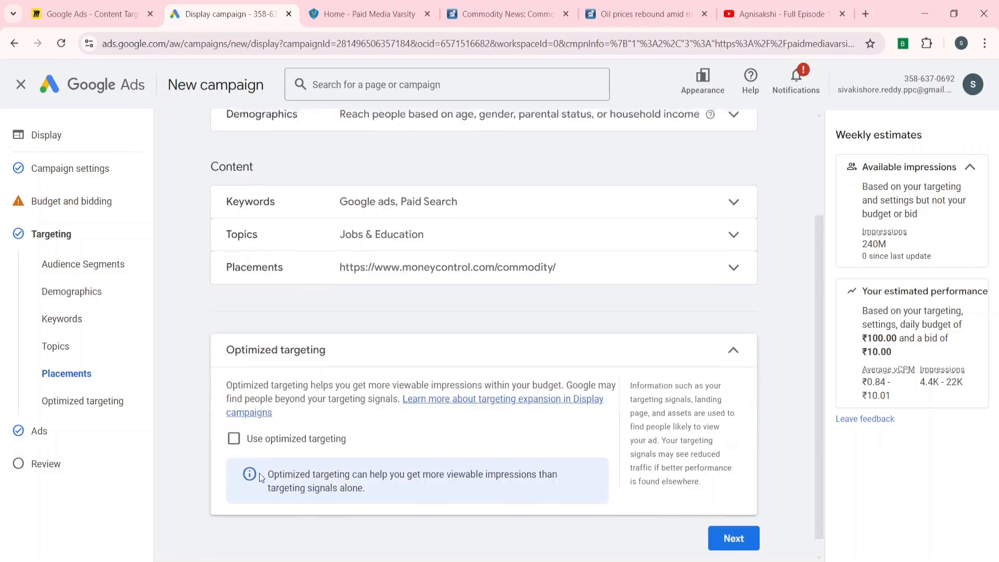
click(234, 430)
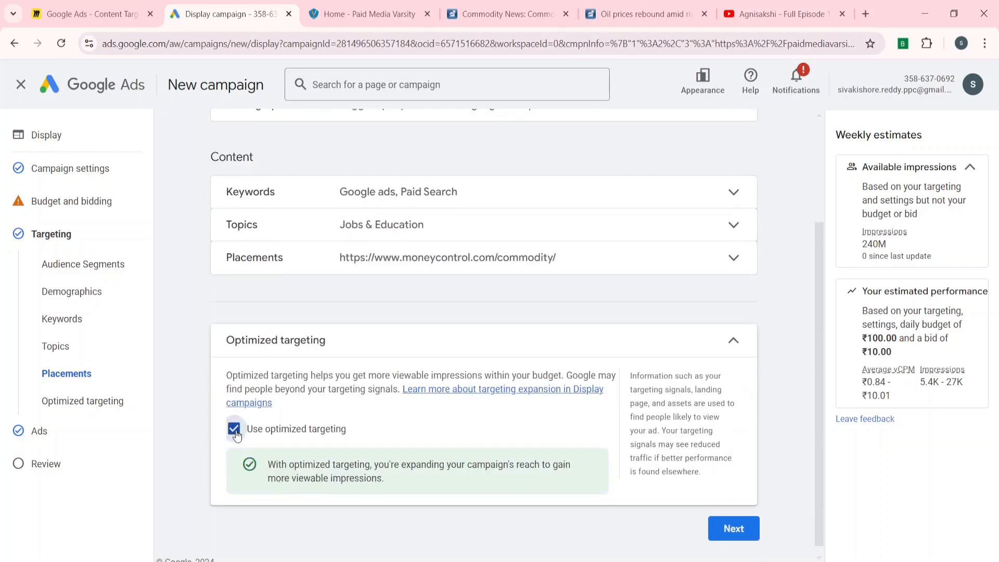
scroll(237, 434, up, 3)
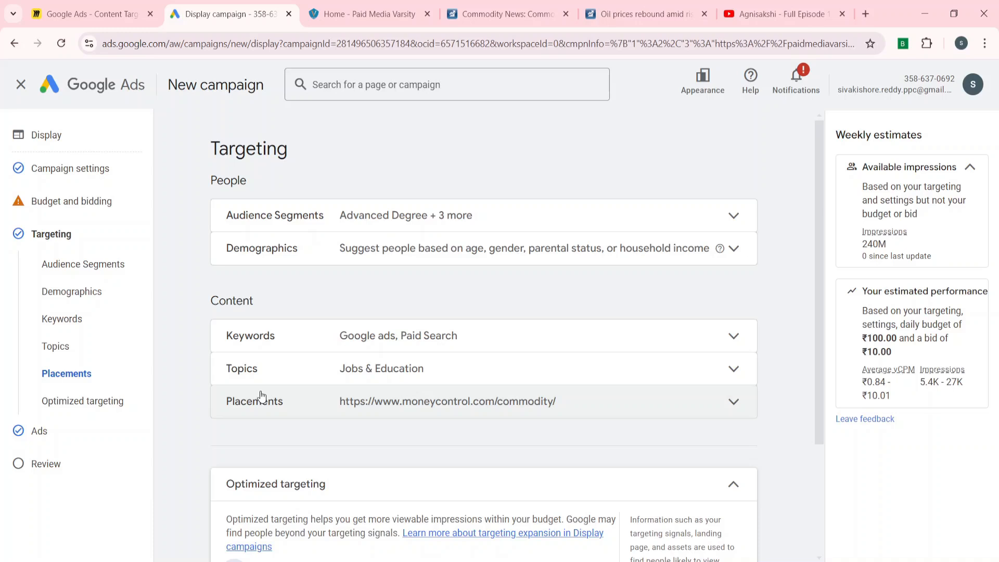
scroll(262, 396, down, 3)
click(243, 427)
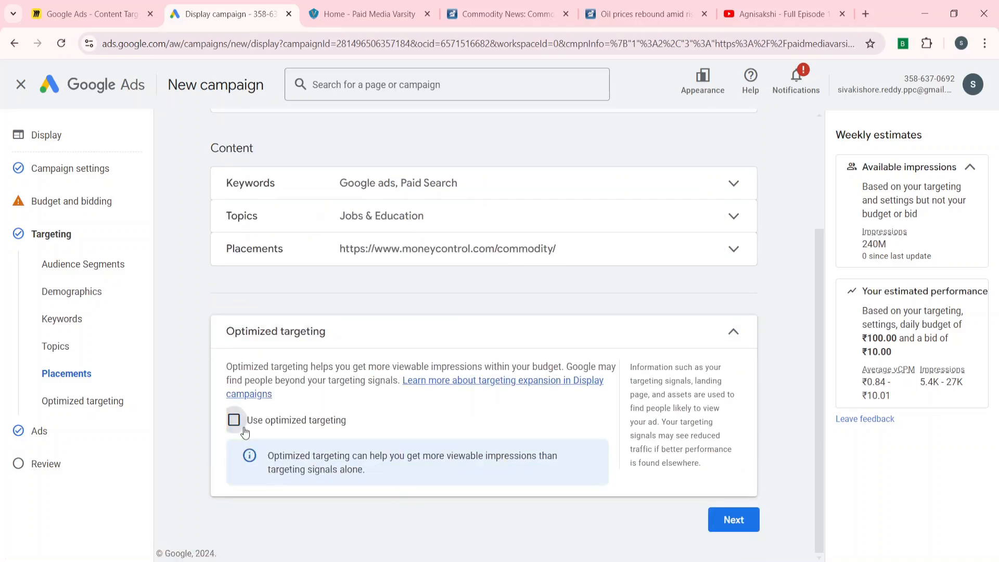
Compare the People and Content targeting summaries while switching optimized targeting on and back off
scroll(245, 430, up, 3)
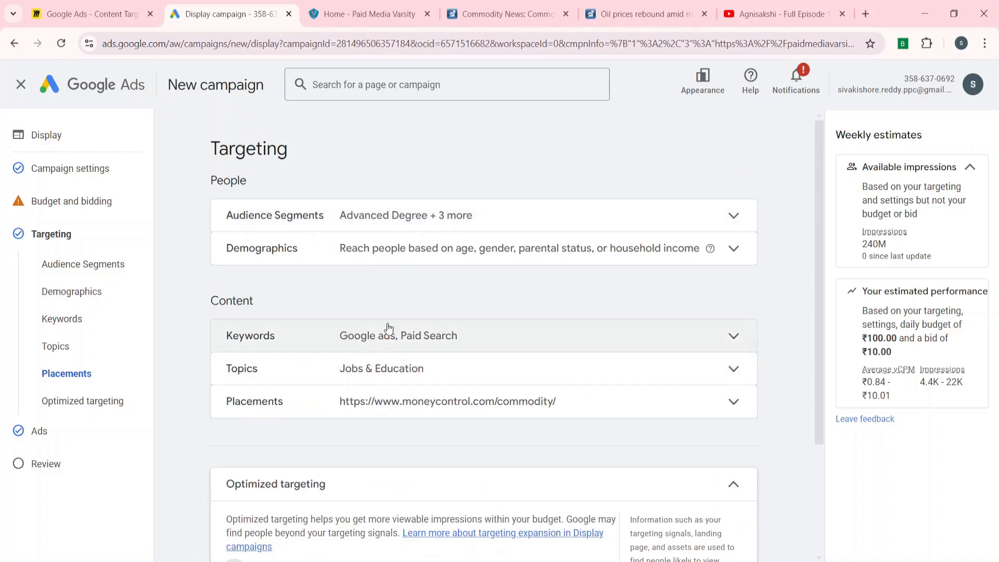
scroll(322, 421, down, 3)
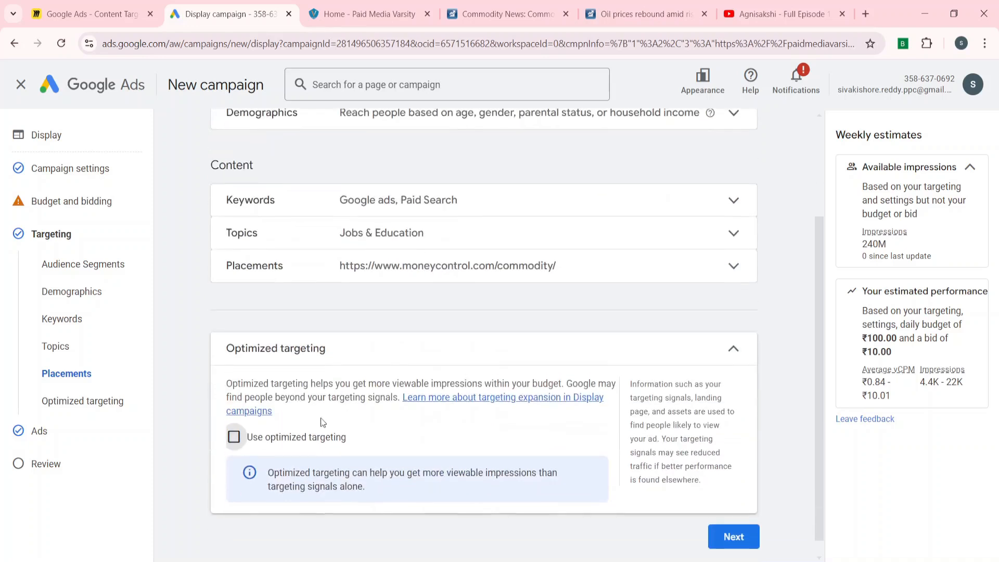
click(245, 426)
scroll(251, 430, up, 3)
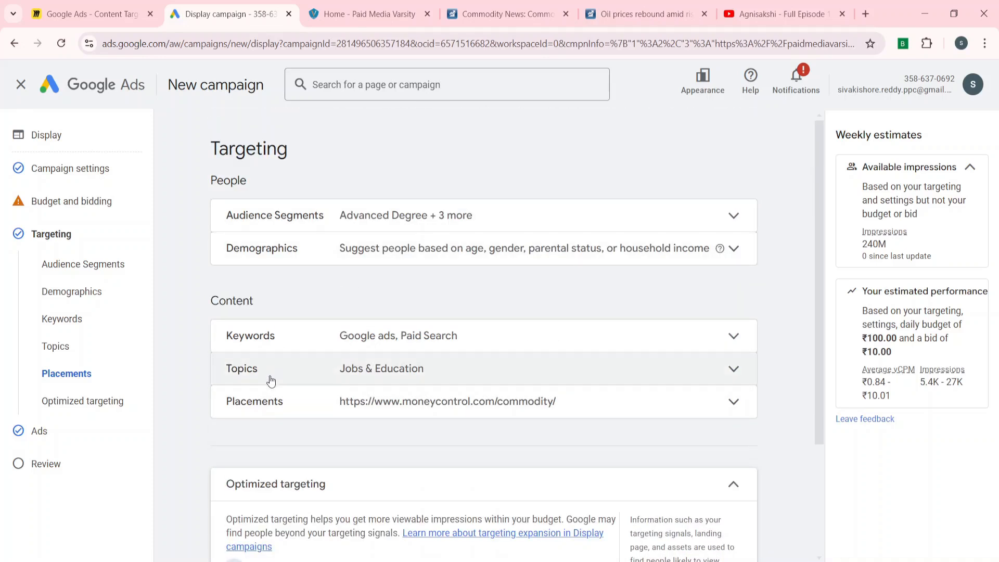
scroll(271, 382, down, 3)
click(232, 421)
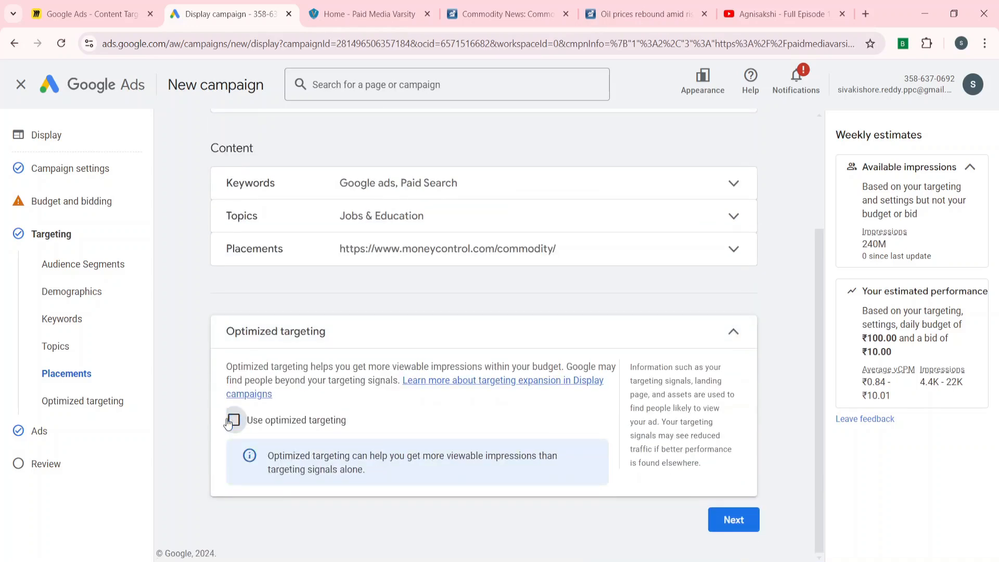
Recheck the Demographics, Keywords, Topics and Placements rows with optimized targeting off and on, leaving the option disabled
scroll(228, 422, up, 3)
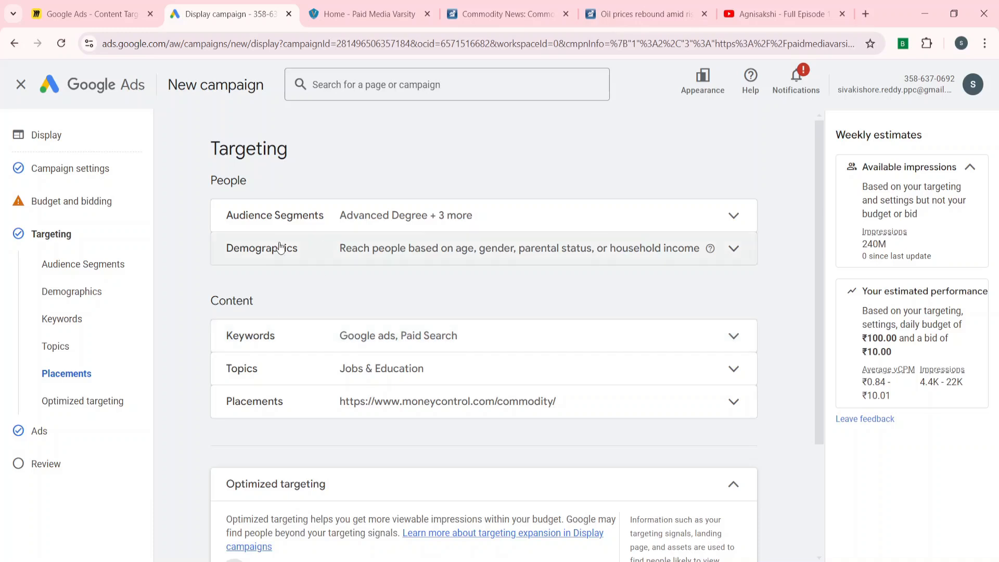
scroll(254, 341, down, 3)
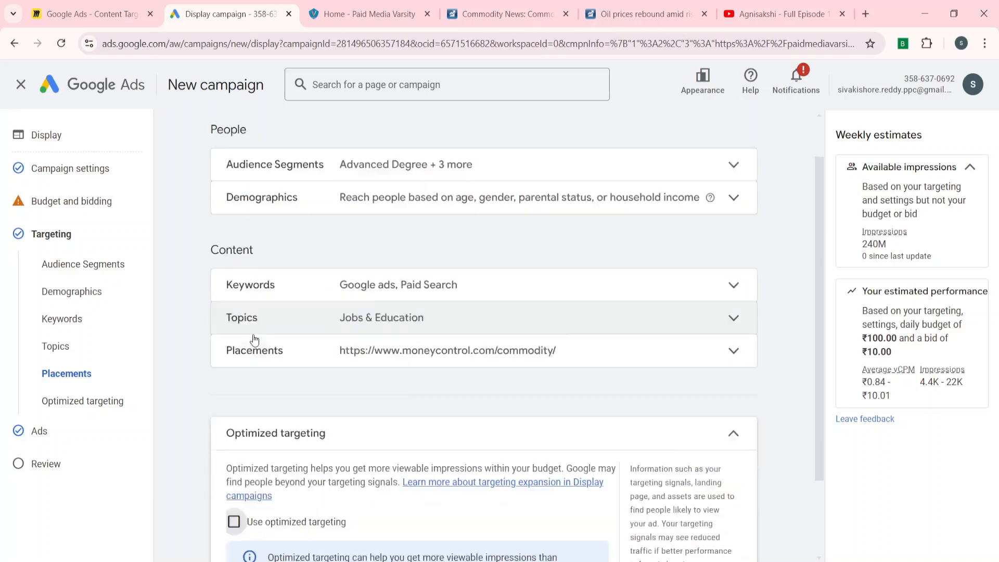
click(241, 429)
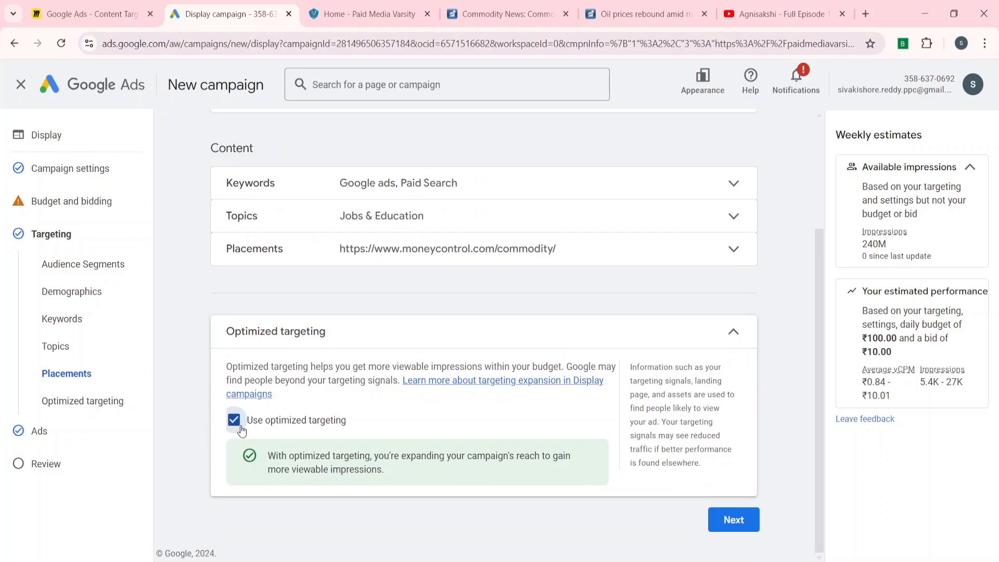
scroll(241, 428, up, 3)
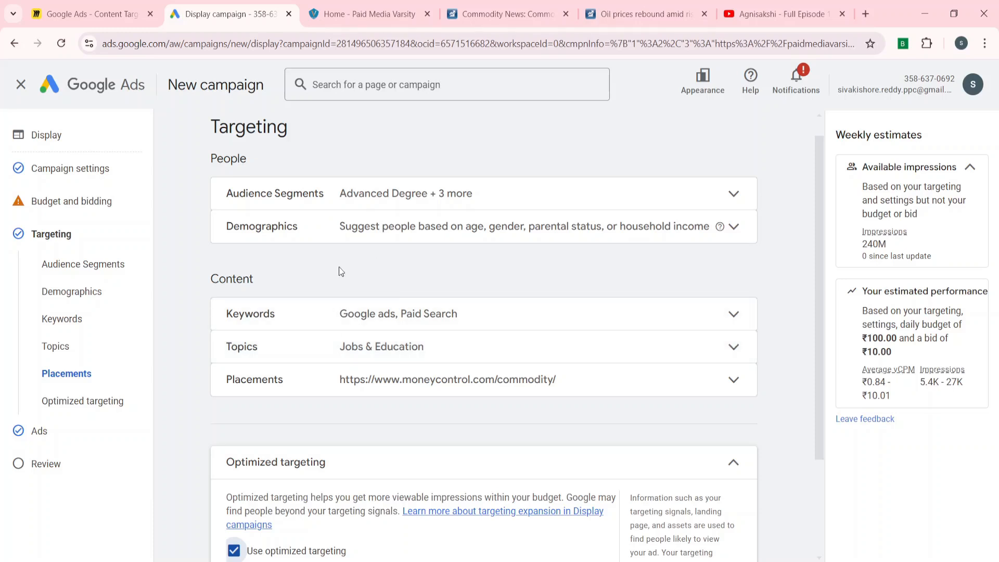
scroll(338, 266, down, 3)
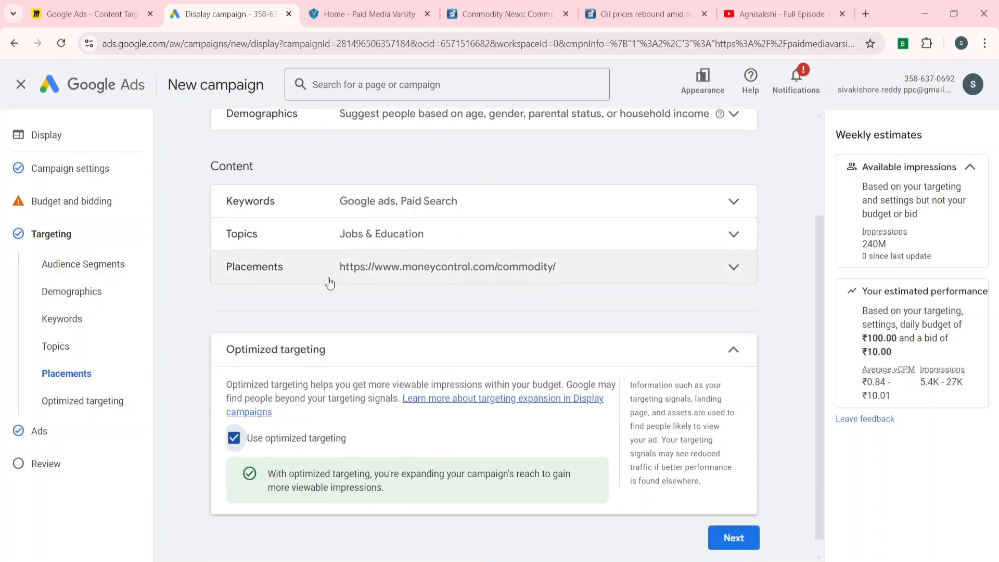
click(235, 441)
Enable optimized targeting once more, examine the Demographics and Content rows, and turn the option back off
scroll(353, 302, up, 3)
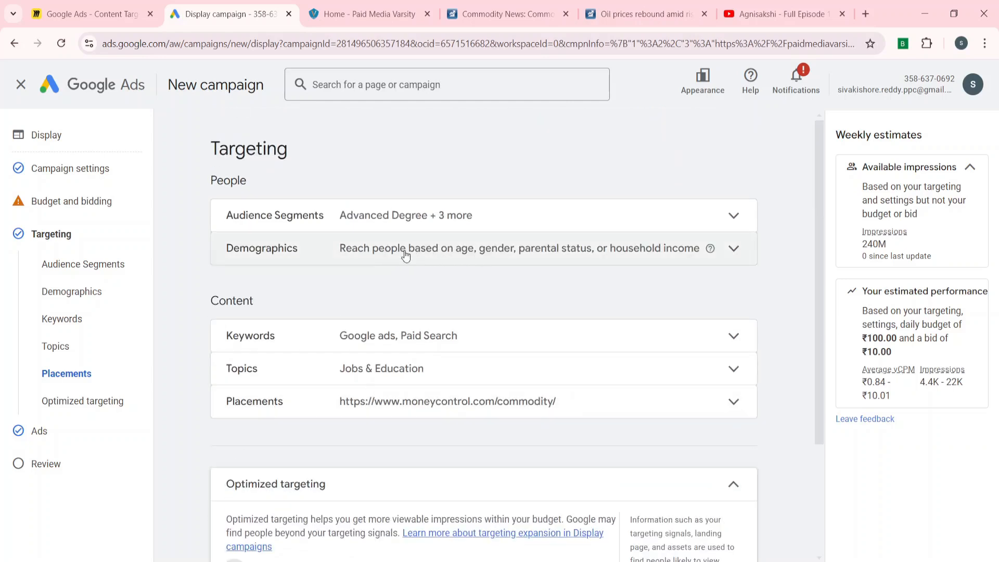
scroll(224, 400, down, 3)
click(235, 428)
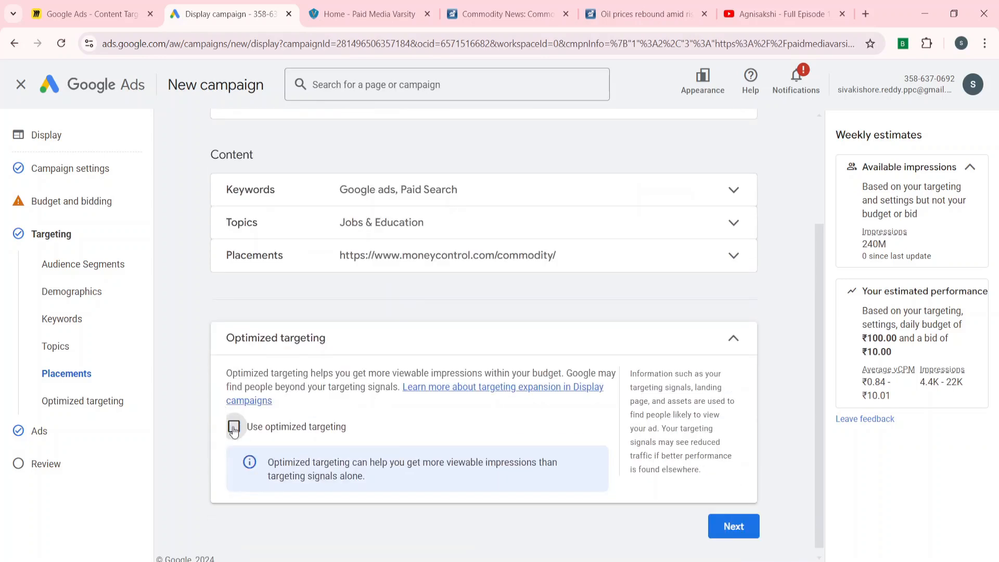
scroll(234, 429, up, 3)
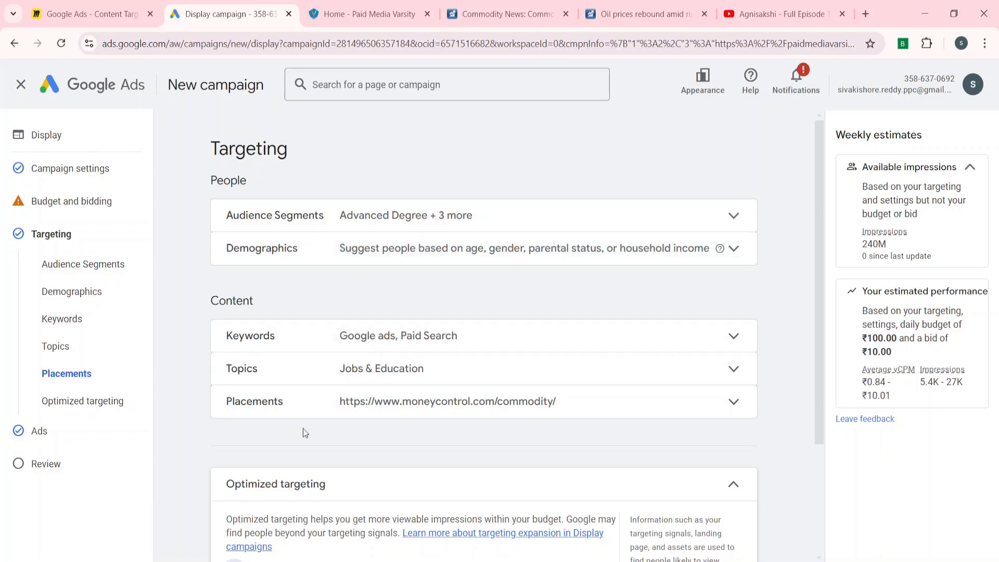
scroll(305, 433, down, 3)
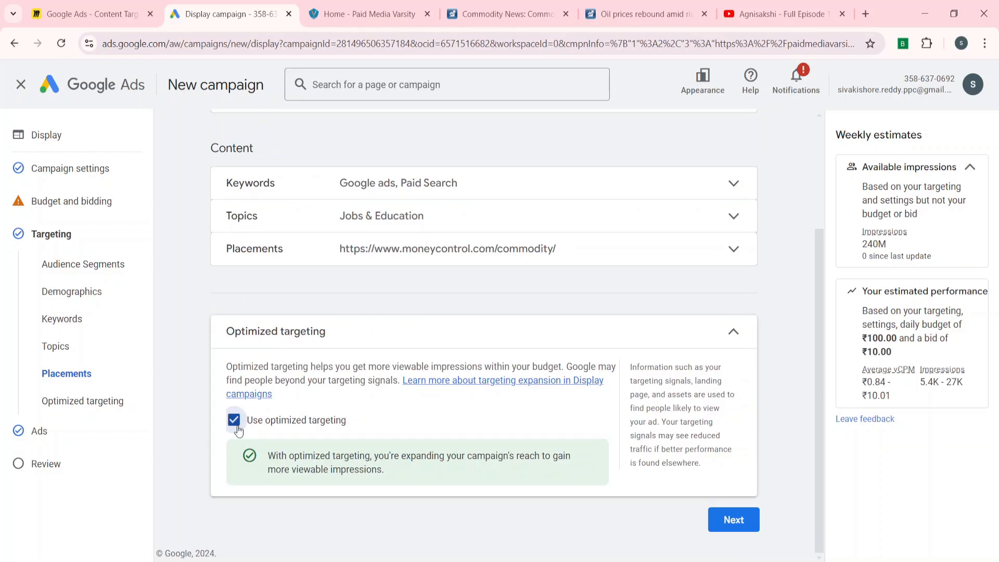
scroll(237, 429, up, 3)
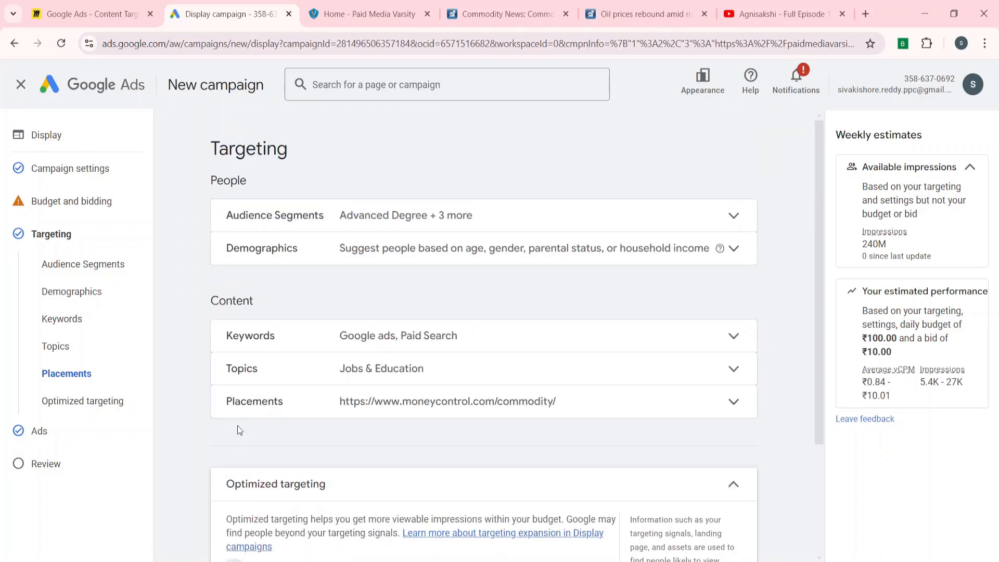
scroll(239, 429, down, 3)
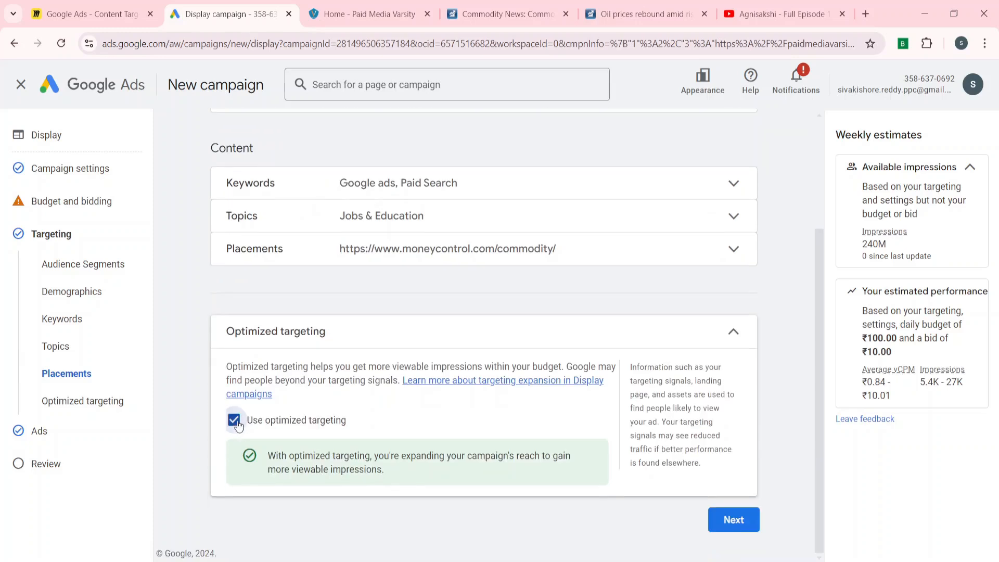
click(236, 423)
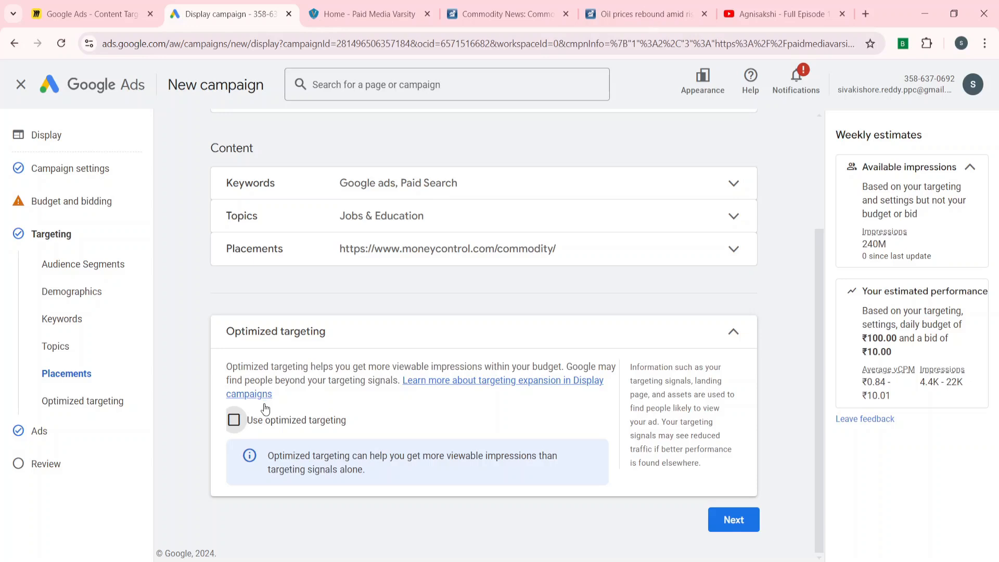
scroll(265, 409, up, 3)
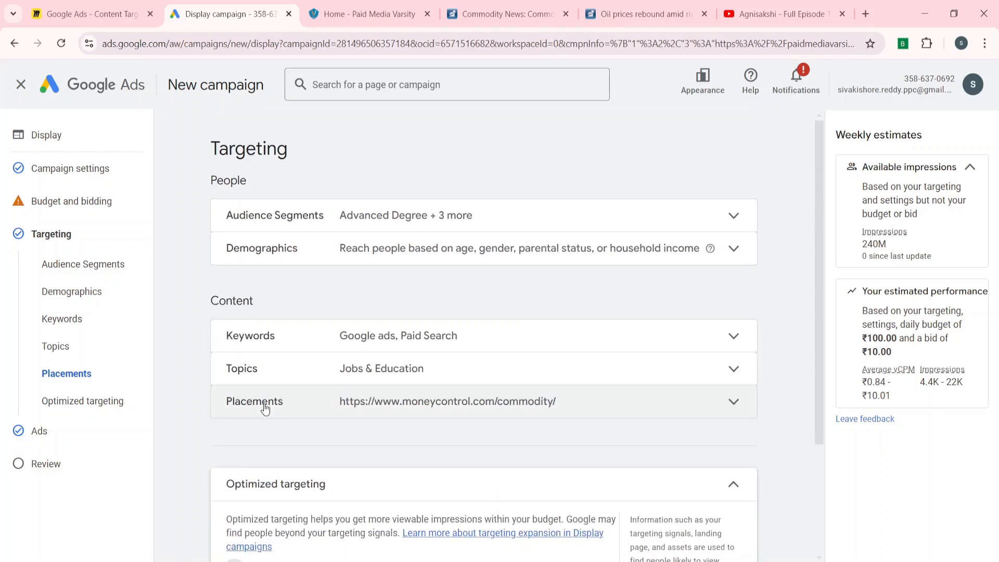